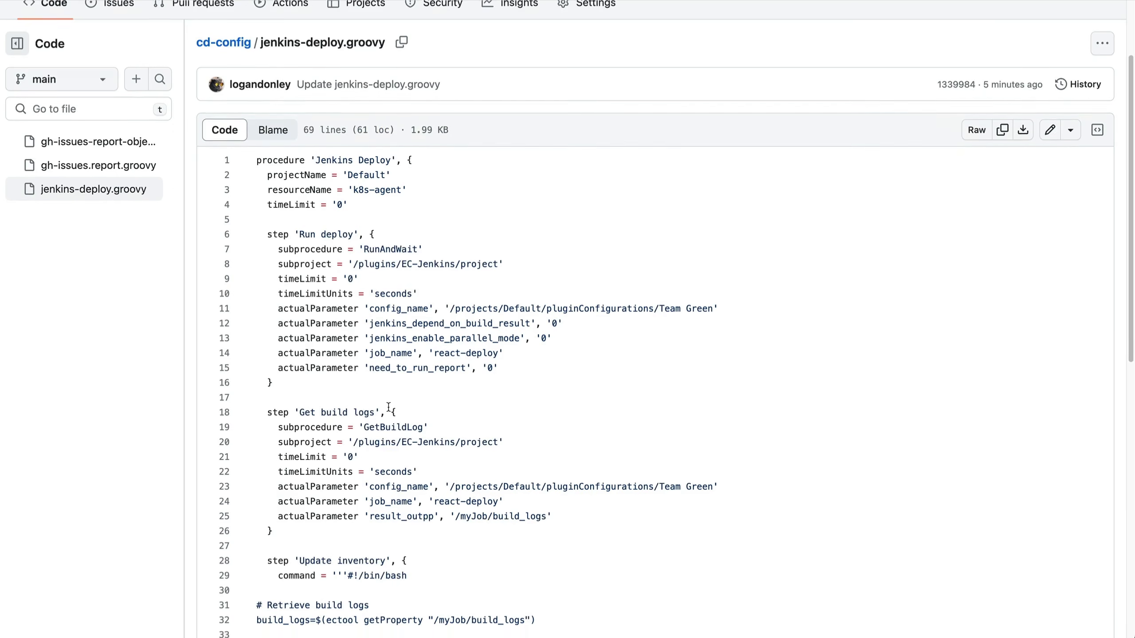
{"action": "scroll", "coordinate": [406, 437], "scroll_direction": "up", "scroll_amount": 1}
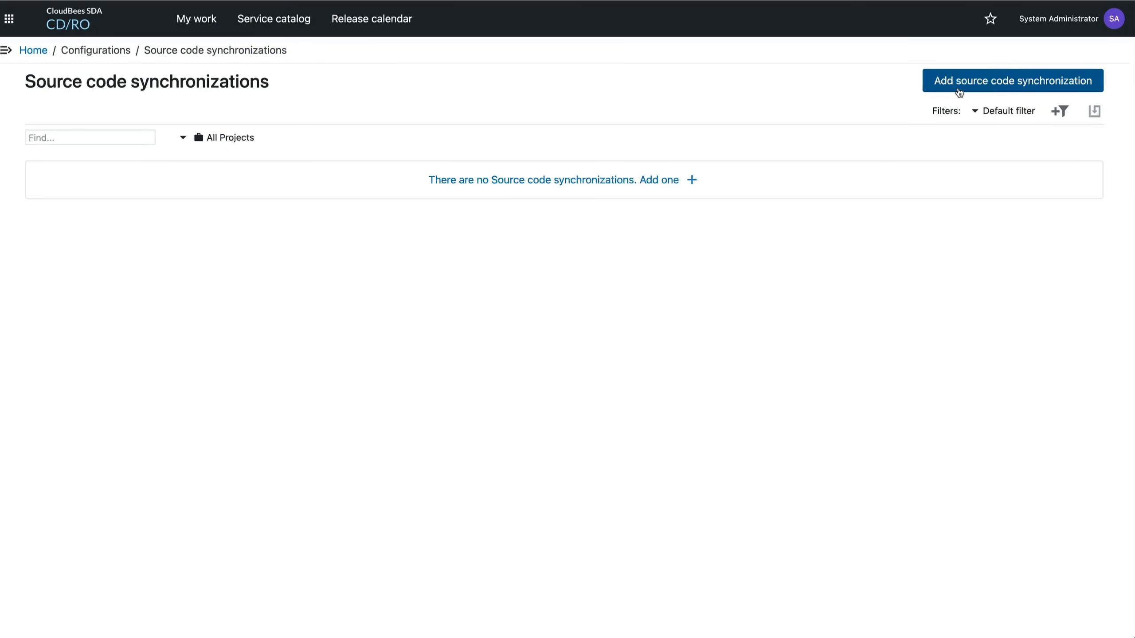
Step: Add a source code synchronization named Demo Sync in the Default project
{"action": "left_click", "coordinate": [959, 89]}
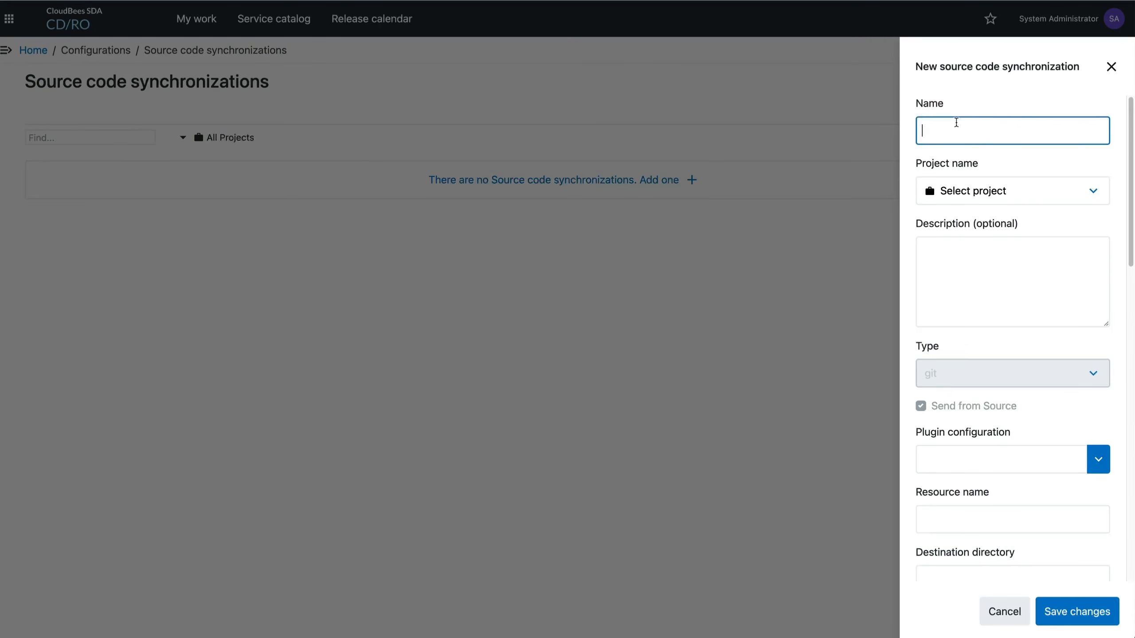
{"action": "type", "text": "Demo Sync"}
{"action": "left_click", "coordinate": [974, 191]}
{"action": "left_click", "coordinate": [978, 286]}
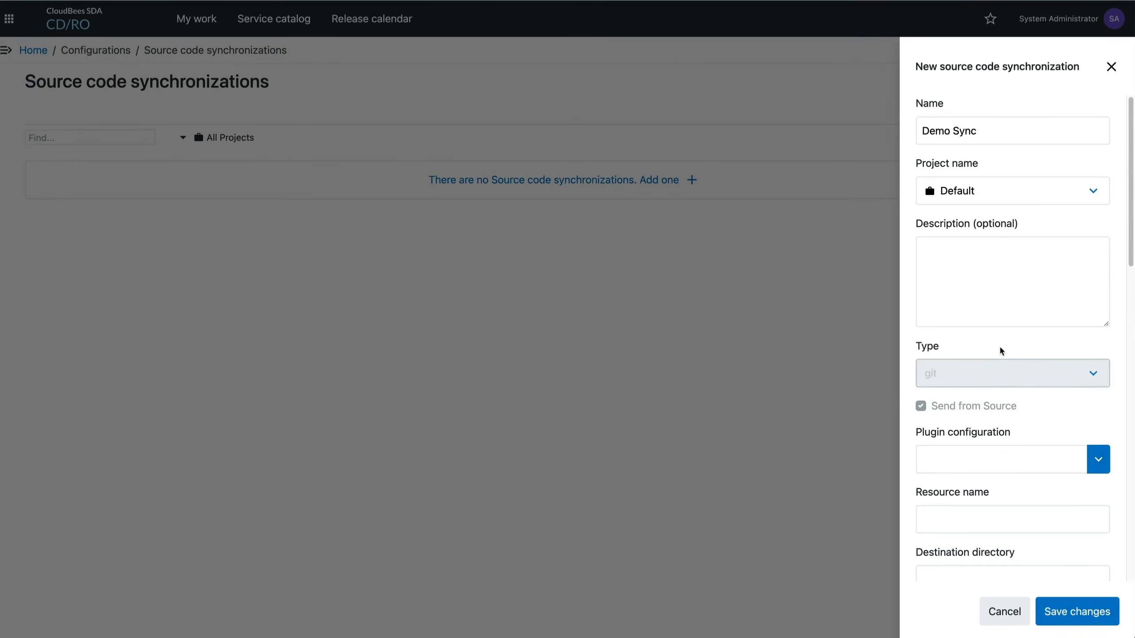
Step: Select the GitHub Demo plugin configuration for the new synchronization
{"action": "scroll", "coordinate": [999, 345], "scroll_direction": "down", "scroll_amount": 3}
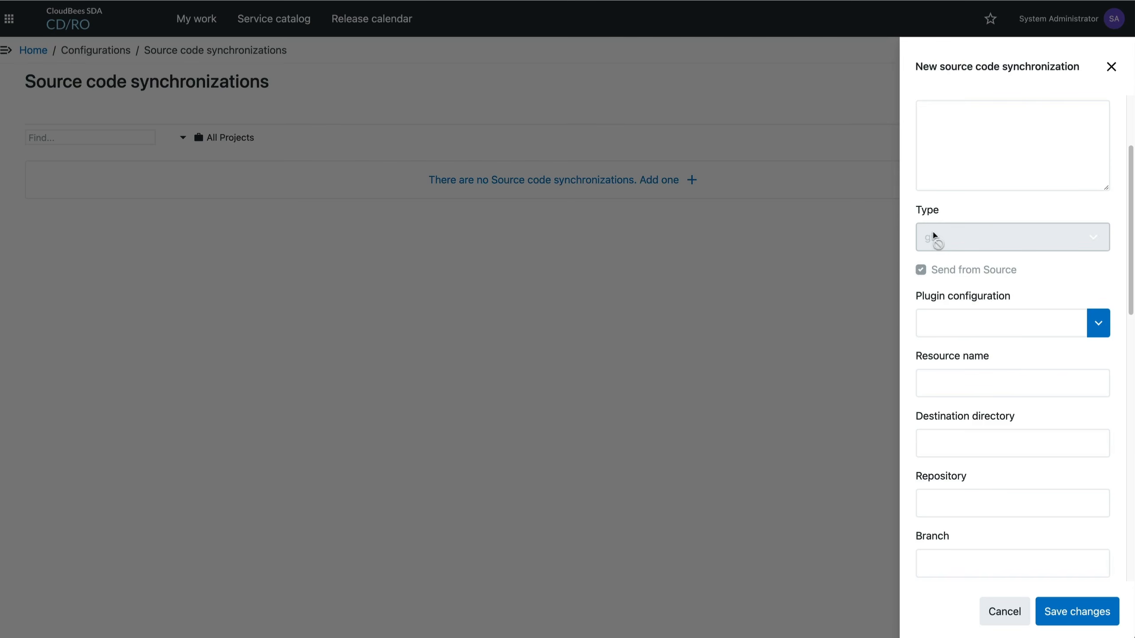
{"action": "left_click", "coordinate": [1102, 328]}
{"action": "left_click", "coordinate": [1063, 381]}
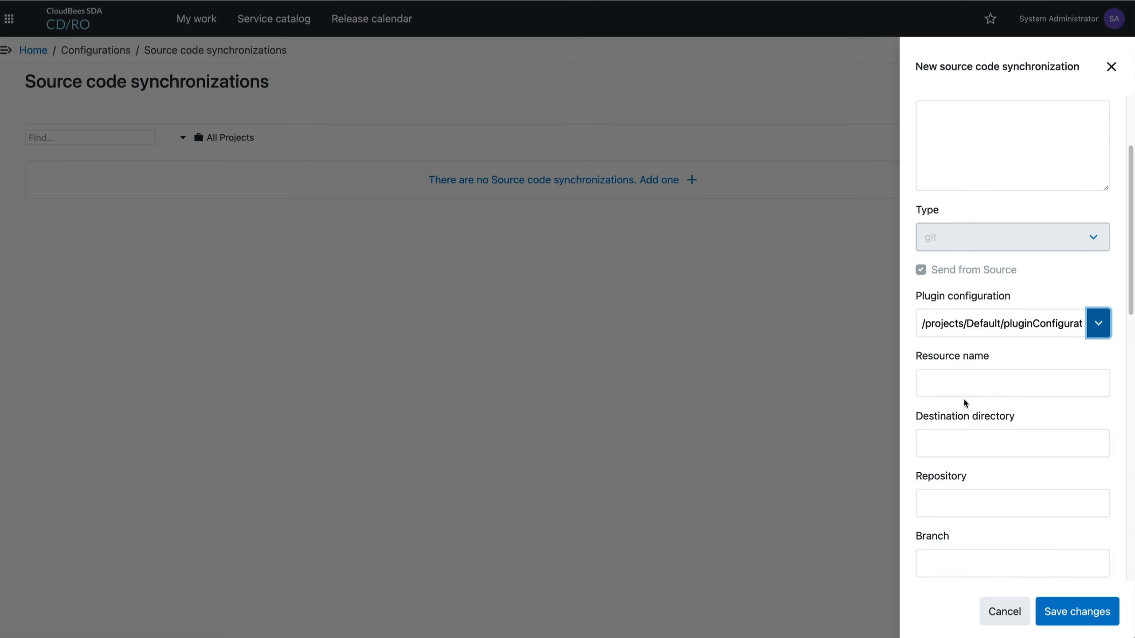
Step: Set the synchronization's resource name to k8s-agent and its destination directory to /tmp/sync
{"action": "scroll", "coordinate": [965, 385], "scroll_direction": "down", "scroll_amount": 4}
{"action": "left_click", "coordinate": [969, 192]}
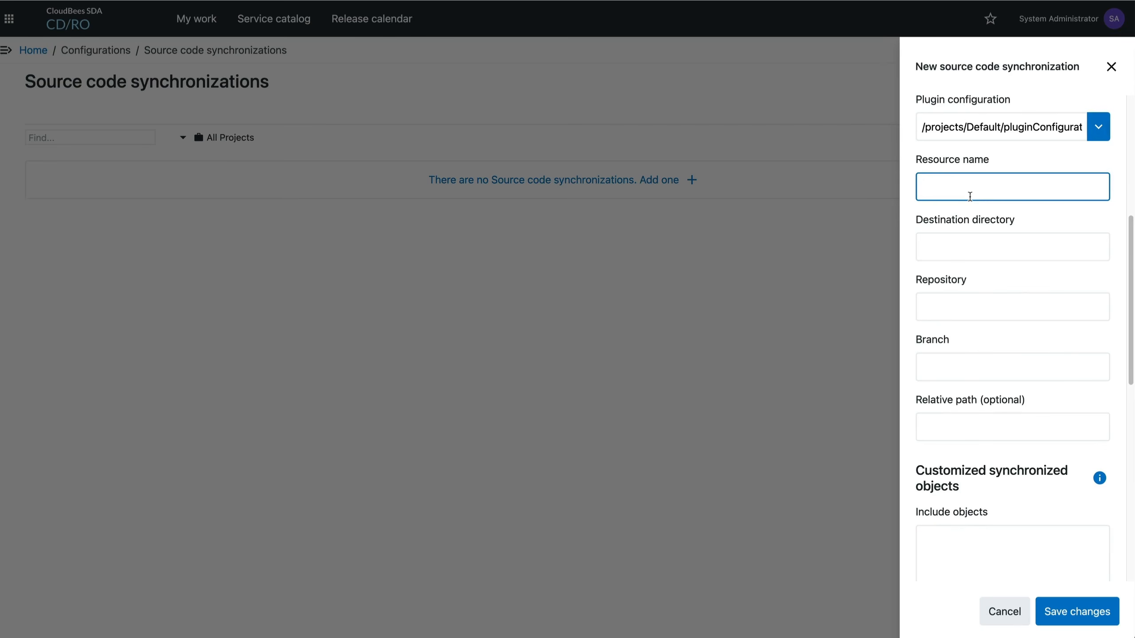
{"action": "type", "text": "k8s-agent"}
{"action": "left_click", "coordinate": [970, 242]}
{"action": "type", "text": "/tmp/"}
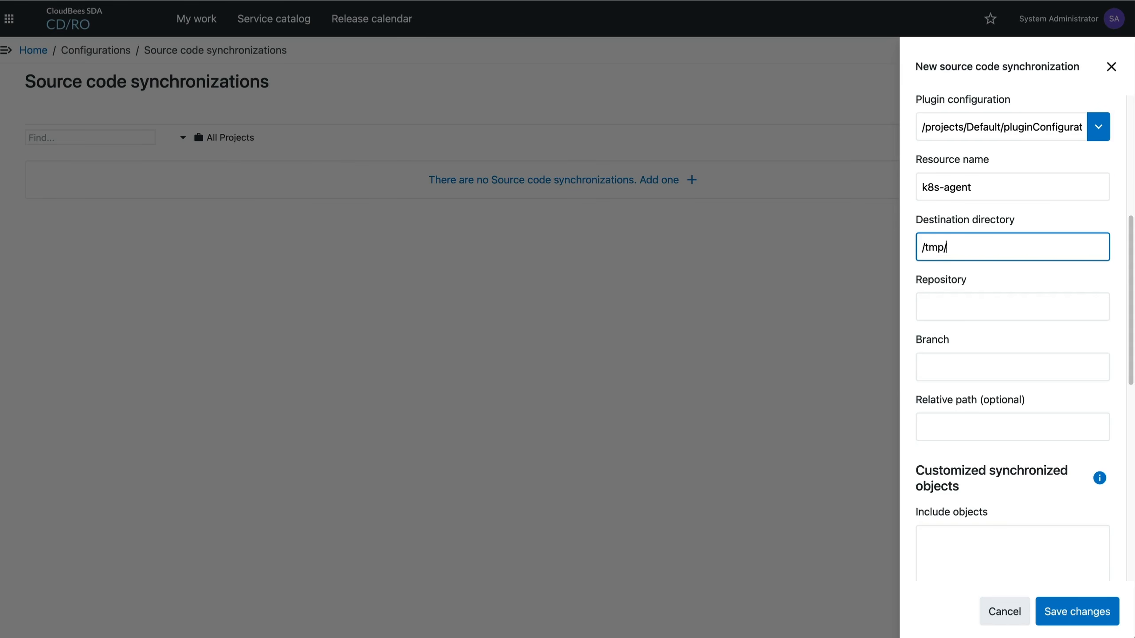
{"action": "type", "text": "sync"}
Step: Enter the GitHub URL of the cd-config repository and set the branch to main
{"action": "left_click", "coordinate": [987, 307]}
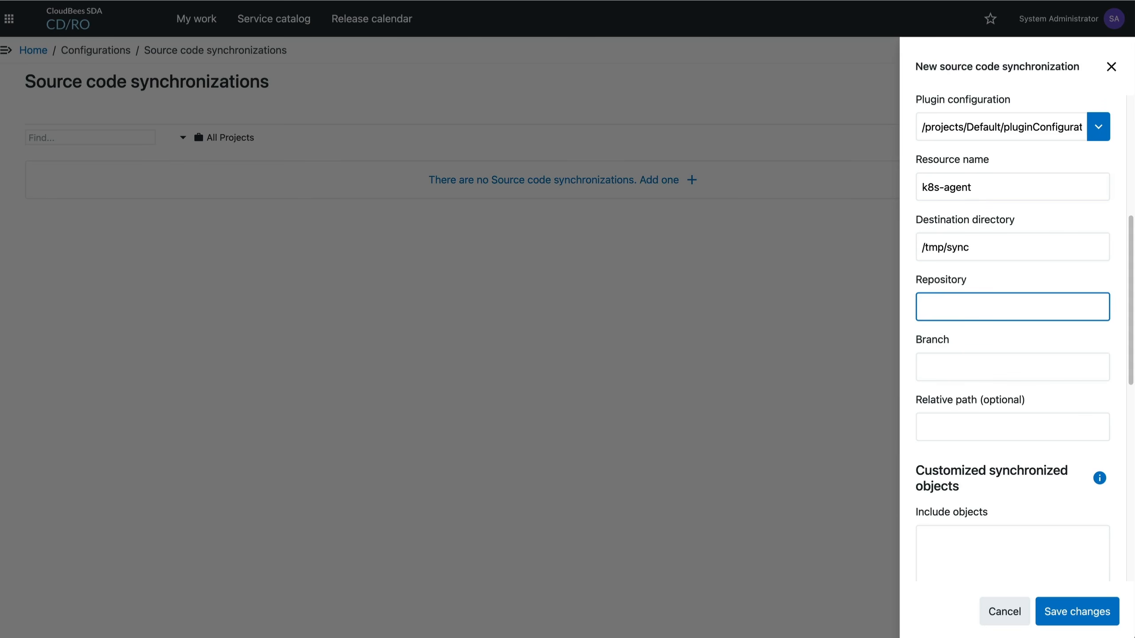
{"action": "type", "text": "https://github.com/ldonley-workshop/cd-config/"}
{"action": "left_click", "coordinate": [1090, 374]}
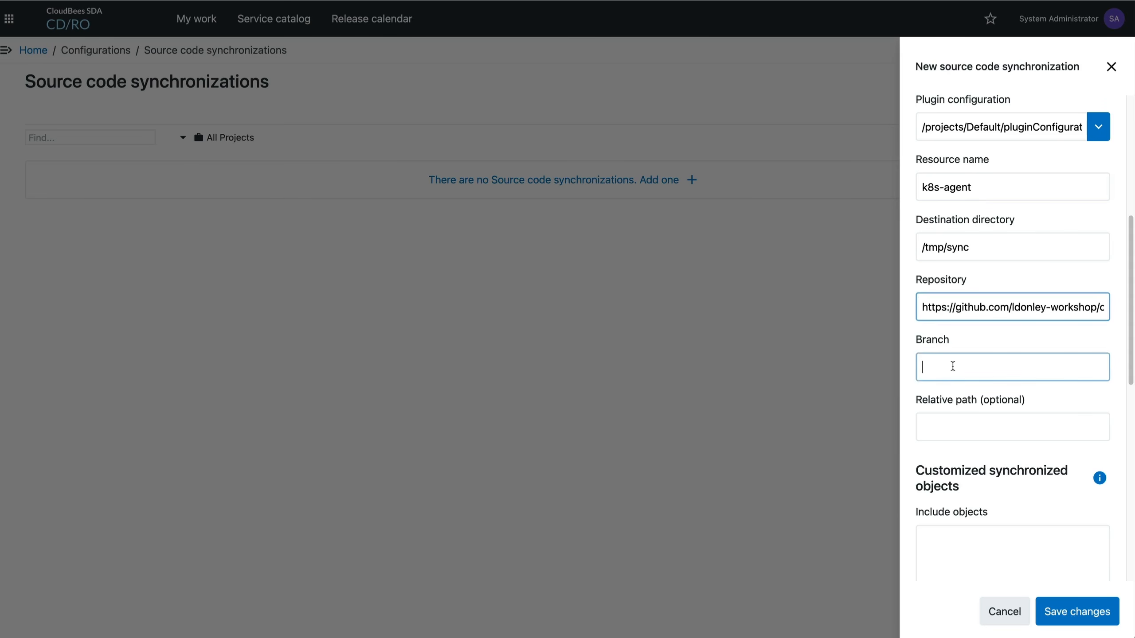
{"action": "type", "text": "main"}
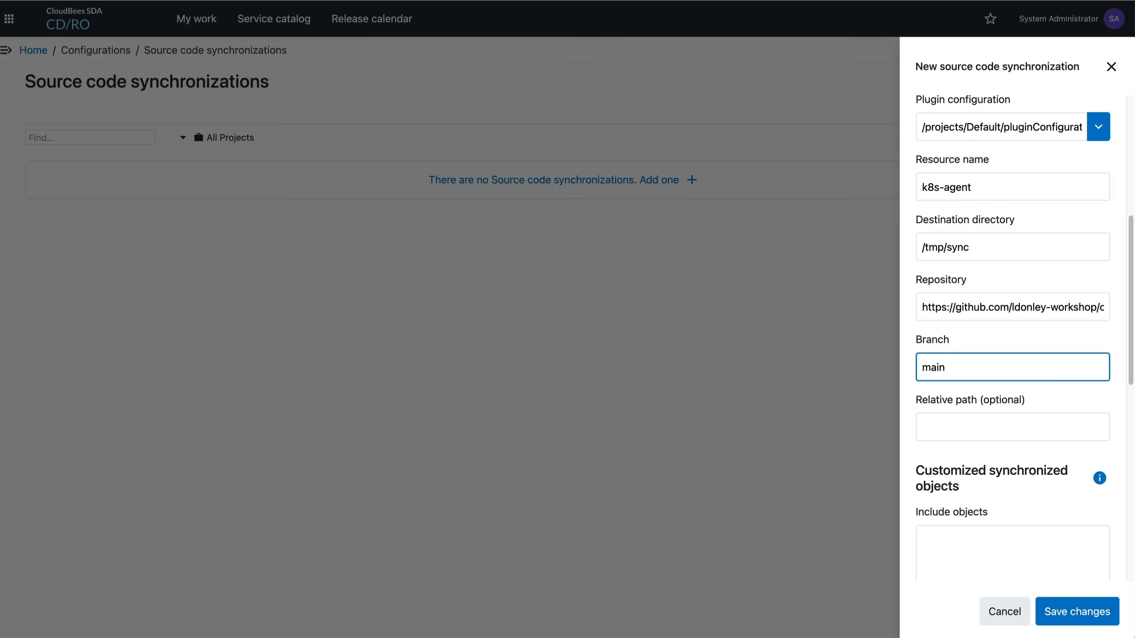
Step: Review the path examples for customized synchronized objects and save the synchronization with the optional fields empty
{"action": "scroll", "coordinate": [954, 296], "scroll_direction": "down", "scroll_amount": 3}
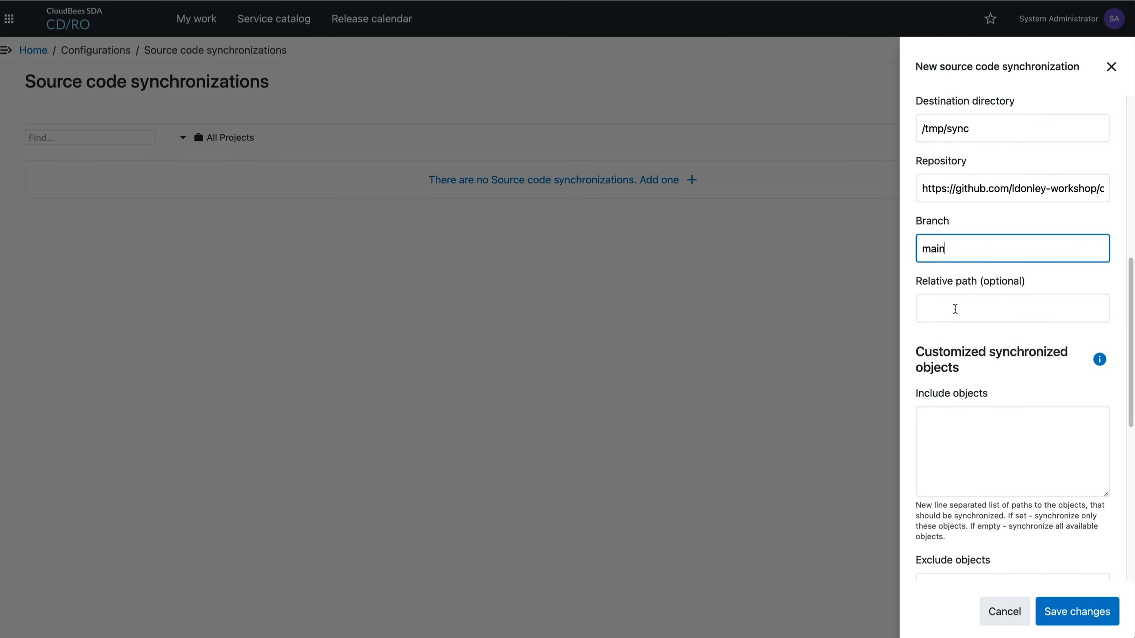
{"action": "scroll", "coordinate": [955, 310], "scroll_direction": "down", "scroll_amount": 4}
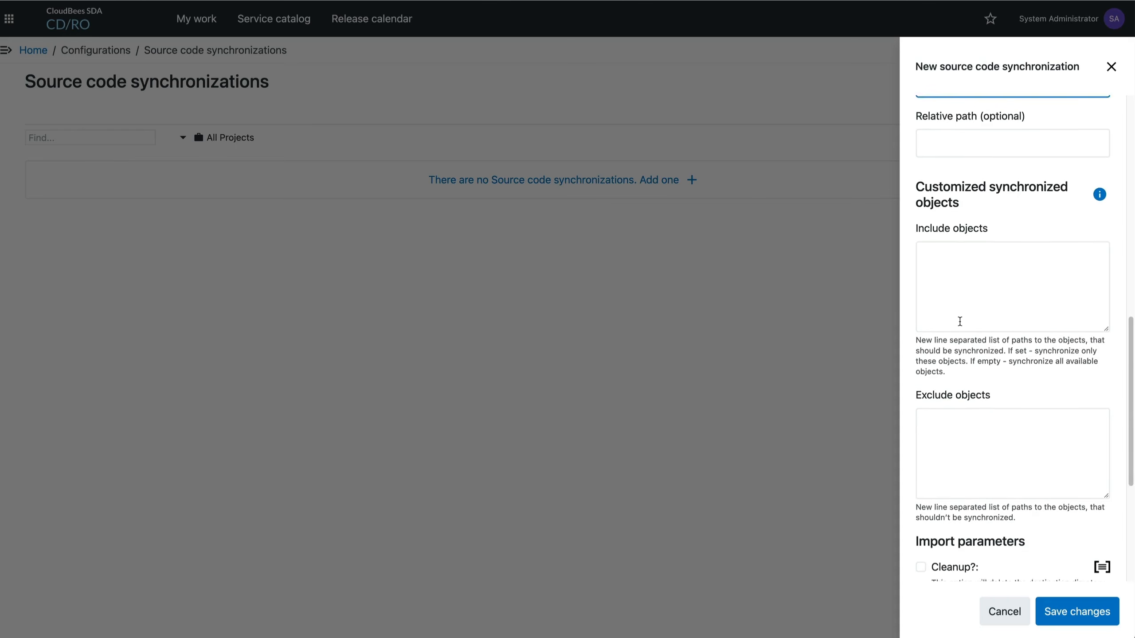
{"action": "scroll", "coordinate": [960, 322], "scroll_direction": "down", "scroll_amount": 1}
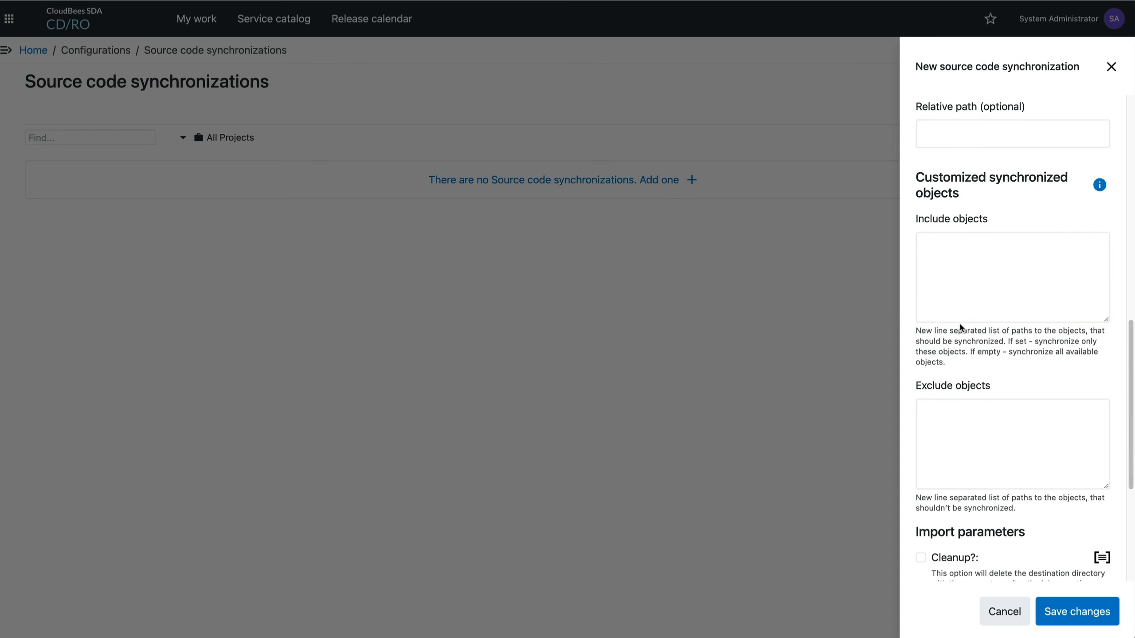
{"action": "left_click", "coordinate": [1099, 185]}
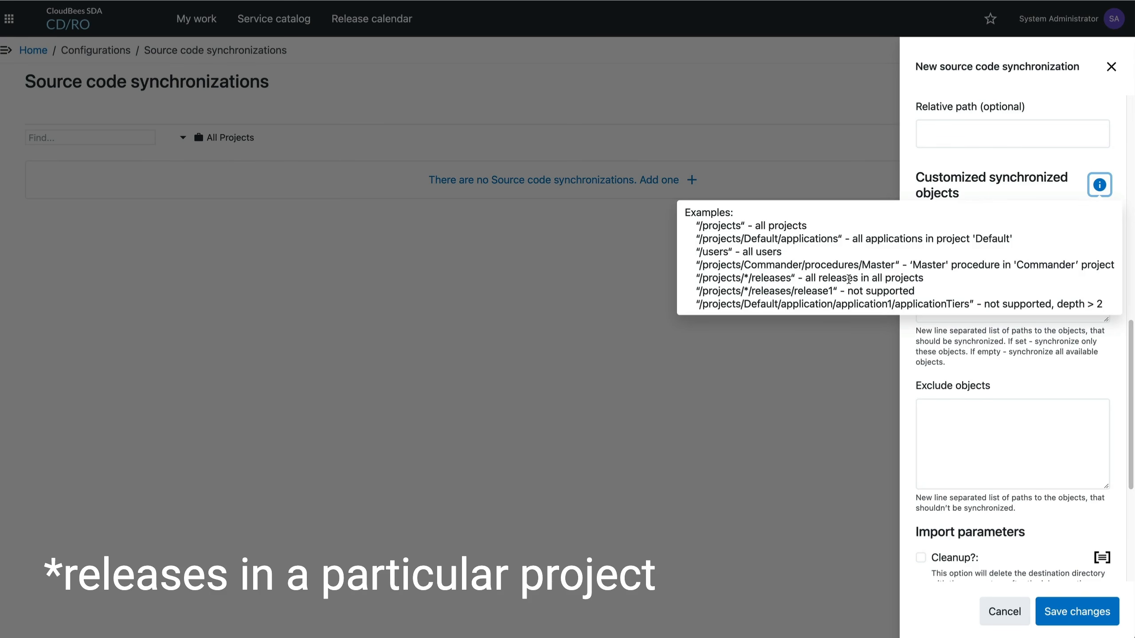
{"action": "left_click", "coordinate": [977, 260]}
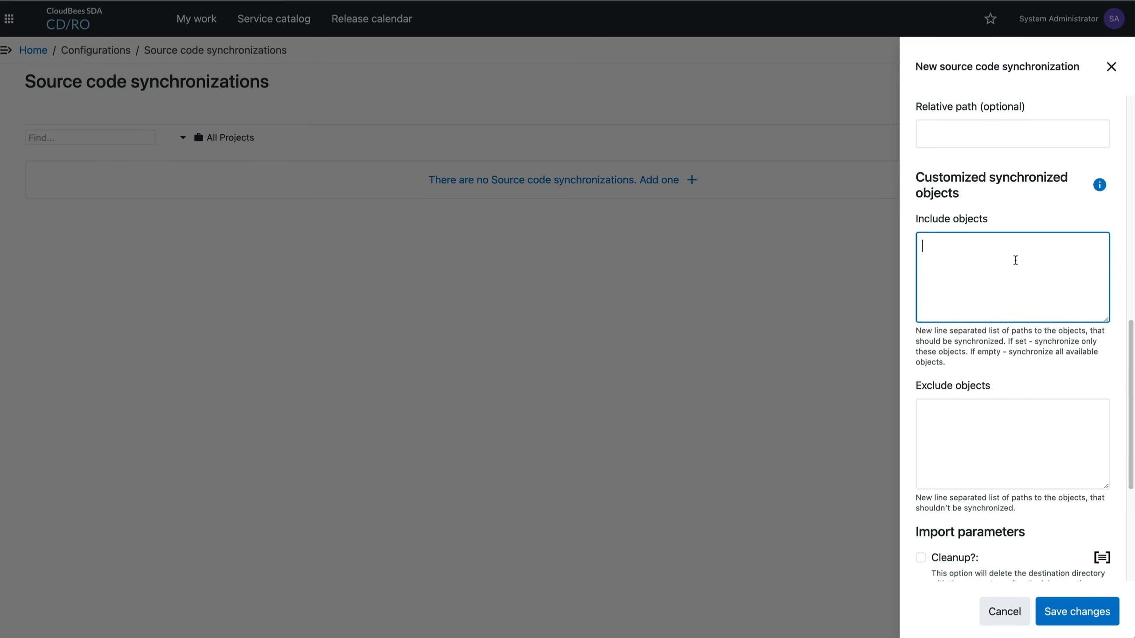
{"action": "scroll", "coordinate": [1013, 325], "scroll_direction": "down", "scroll_amount": 5}
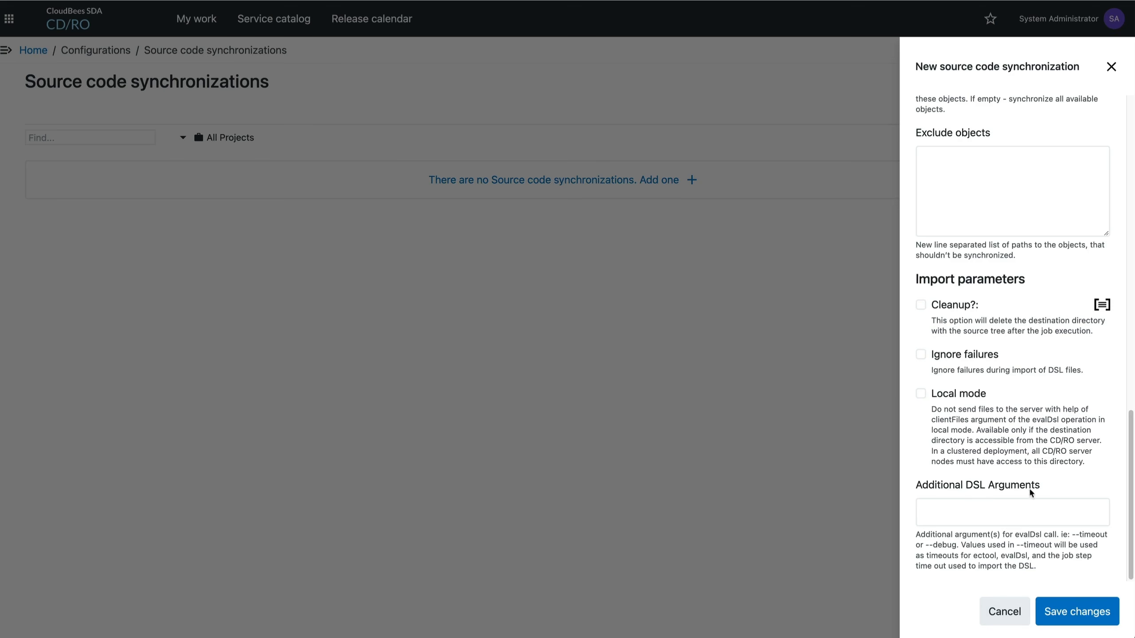
{"action": "left_click", "coordinate": [1076, 620]}
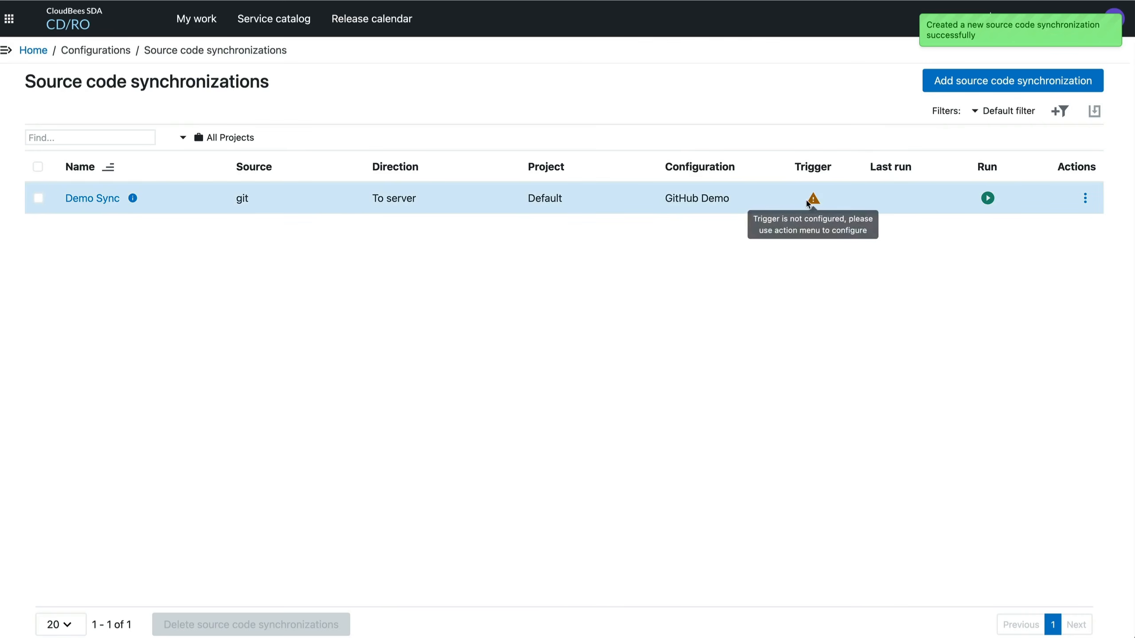
Step: Run the Demo Sync synchronization and follow the expanded steps of its run
{"action": "mouse_move", "coordinate": [818, 204]}
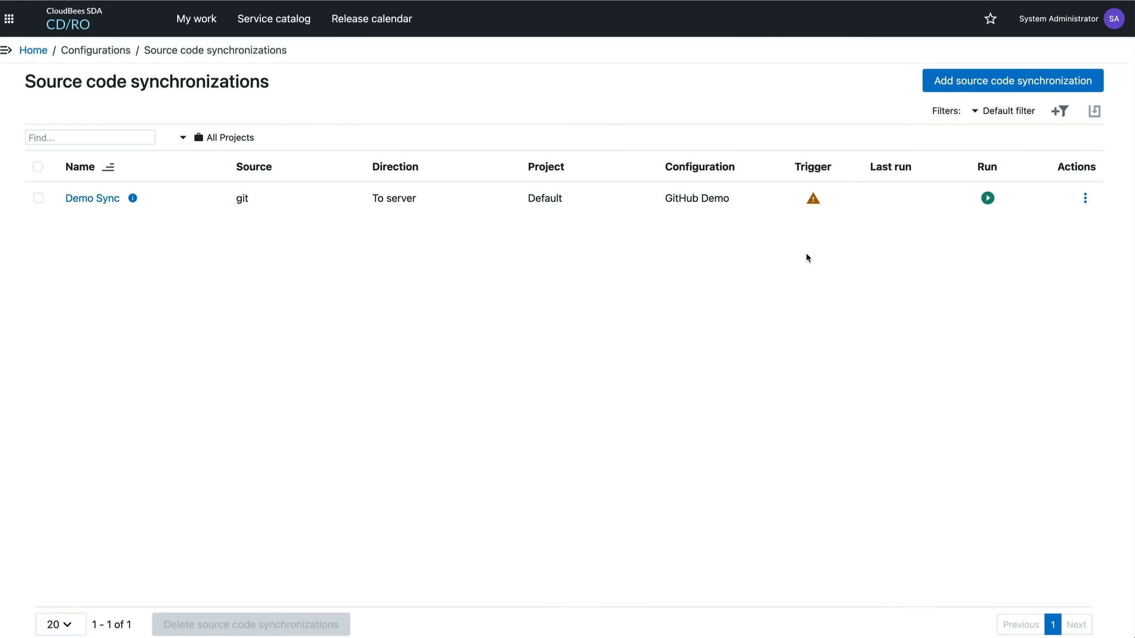
{"action": "left_click", "coordinate": [988, 199]}
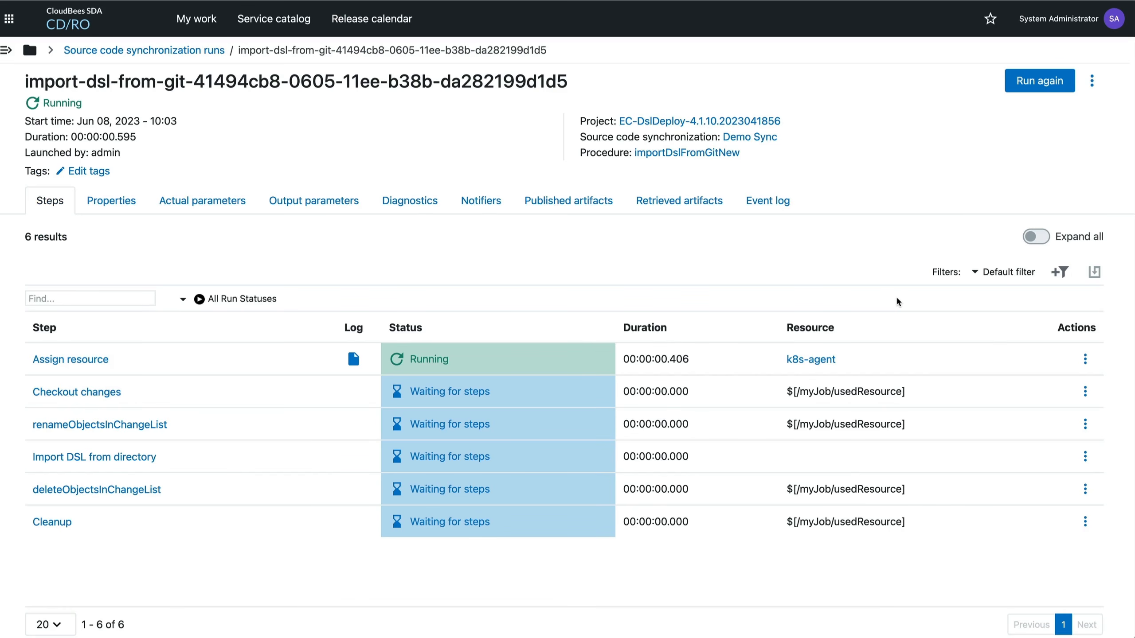
{"action": "scroll", "coordinate": [631, 346], "scroll_direction": "down", "scroll_amount": 1}
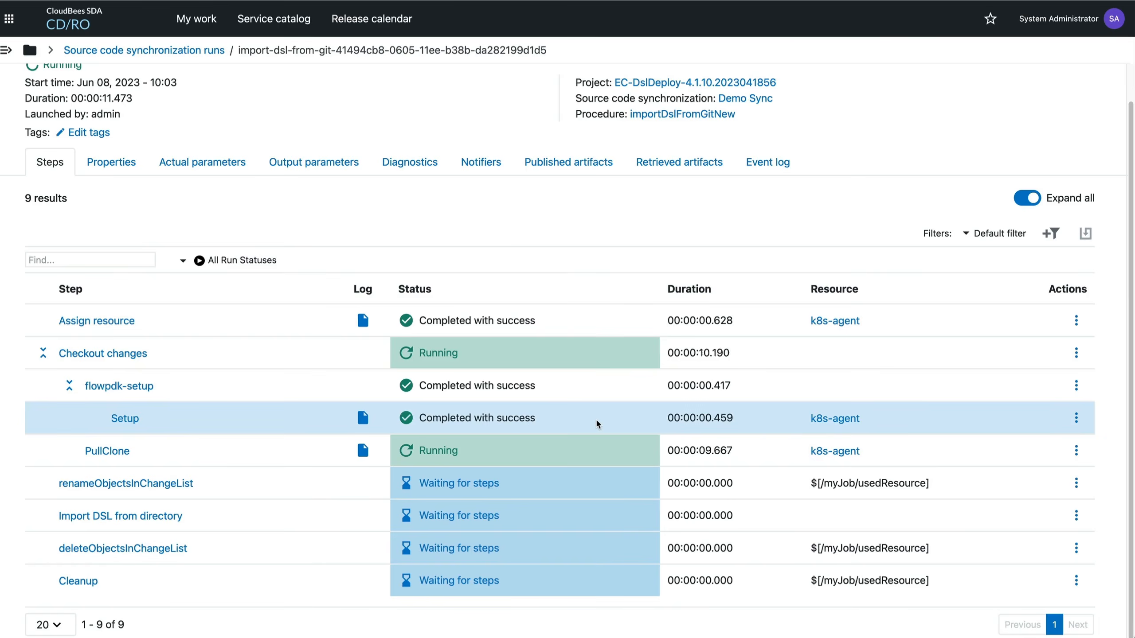
{"action": "scroll", "coordinate": [544, 498], "scroll_direction": "down", "scroll_amount": 8}
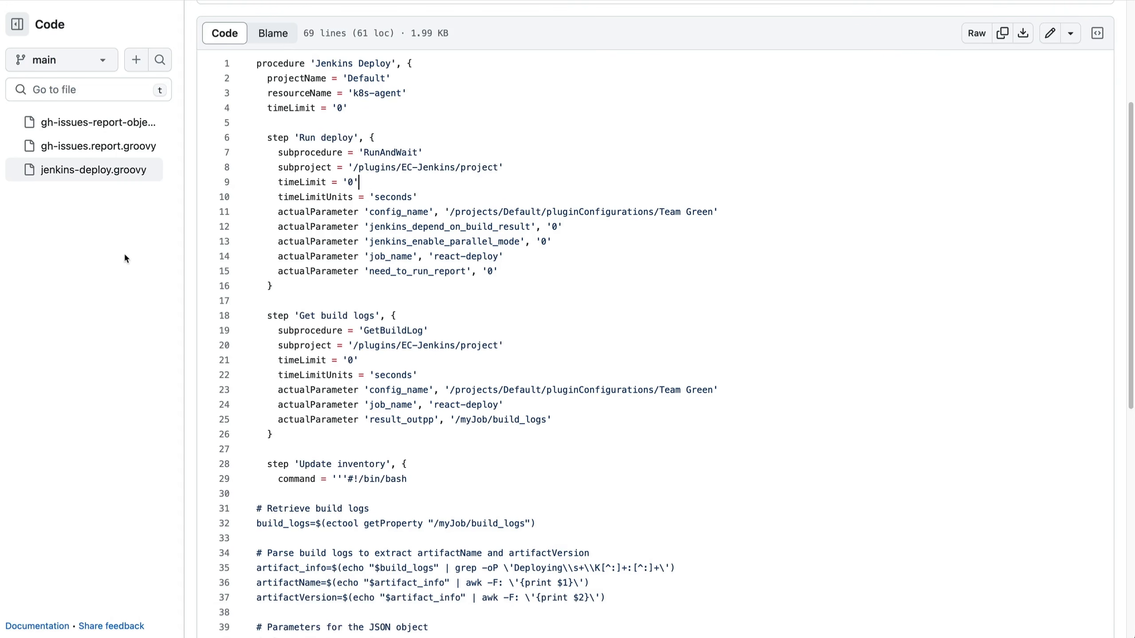
Step: Switch to the cd-config repository on GitHub and create project.groovy on main containing project "Demo Project", {}
{"action": "left_click", "coordinate": [137, 59]}
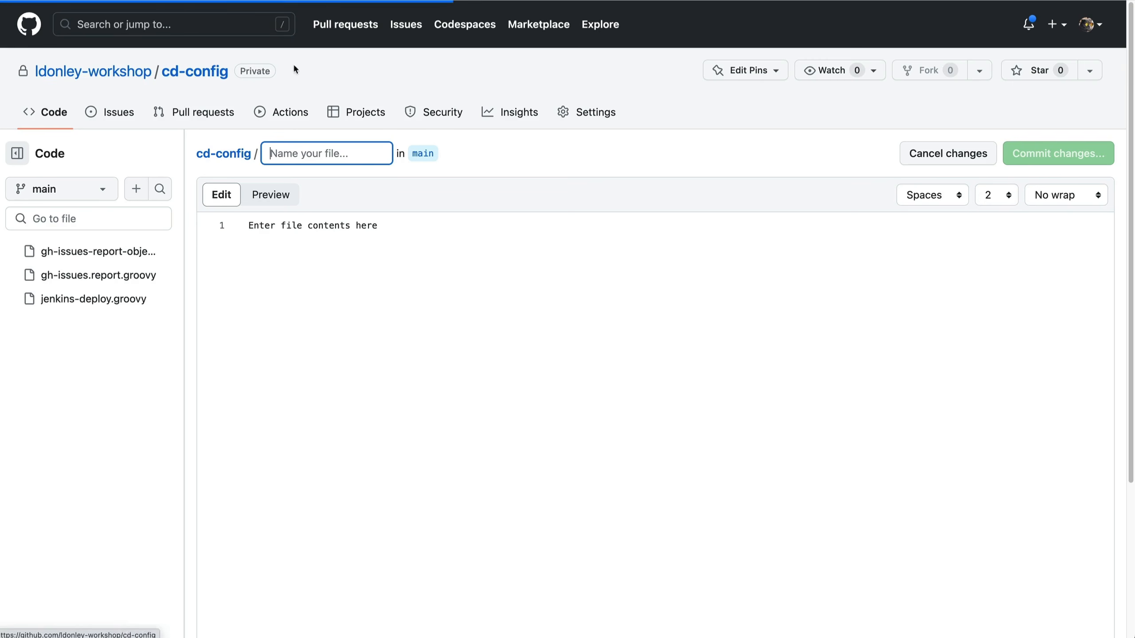
{"action": "type", "text": "p"}
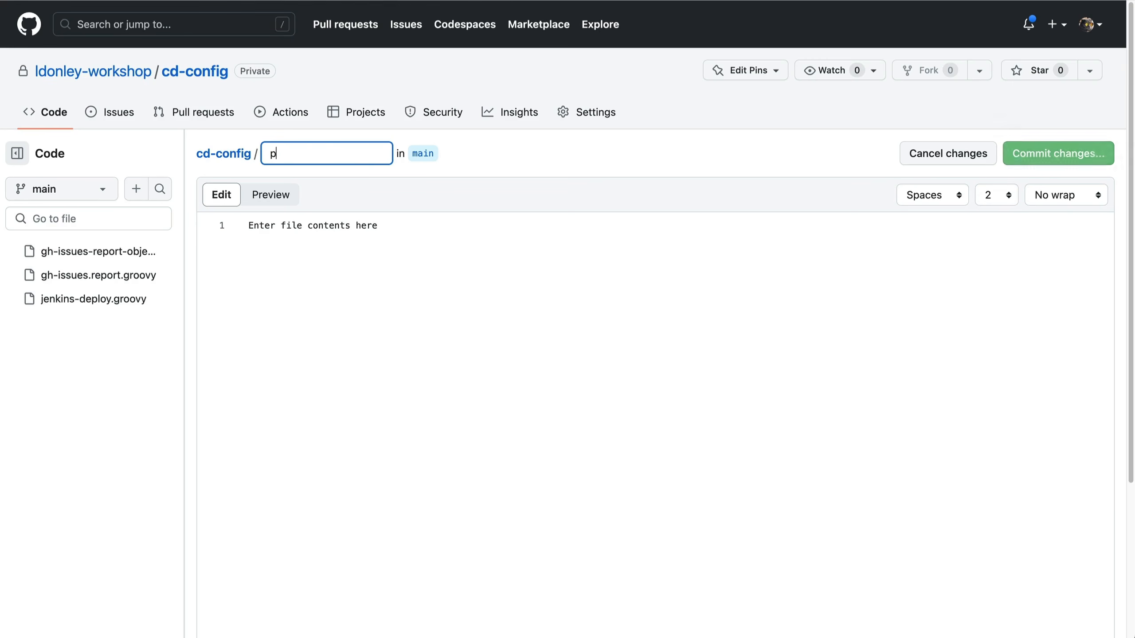
{"action": "type", "text": "roject.groovy"}
{"action": "left_click", "coordinate": [418, 226]}
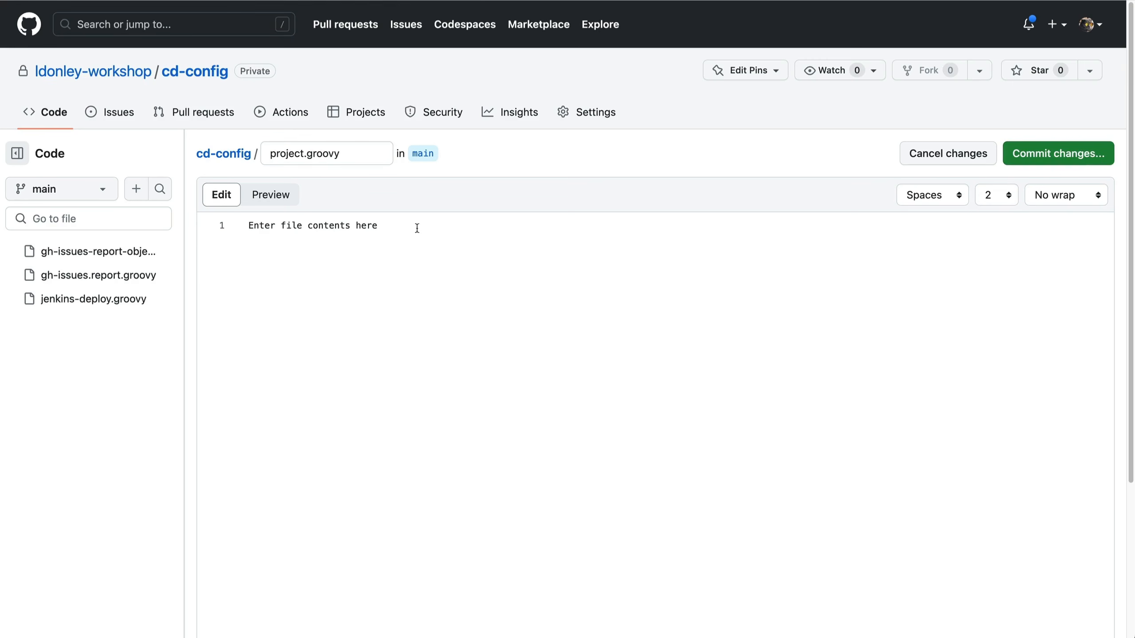
{"action": "type", "text": "project \"Demo Project\", "}
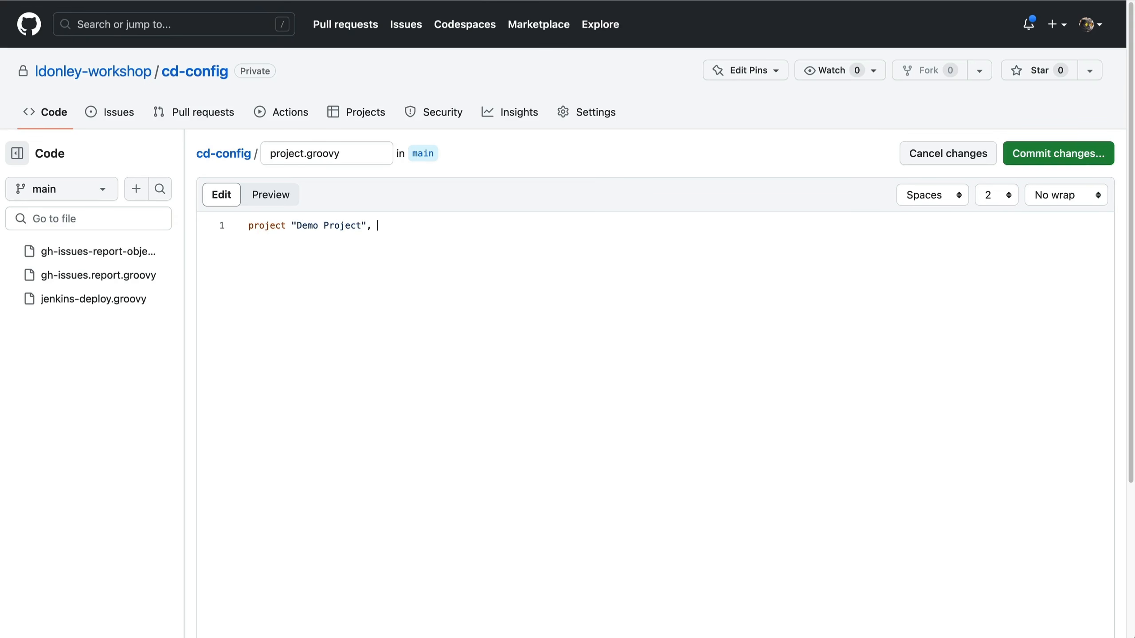
{"action": "type", "text": "{}"}
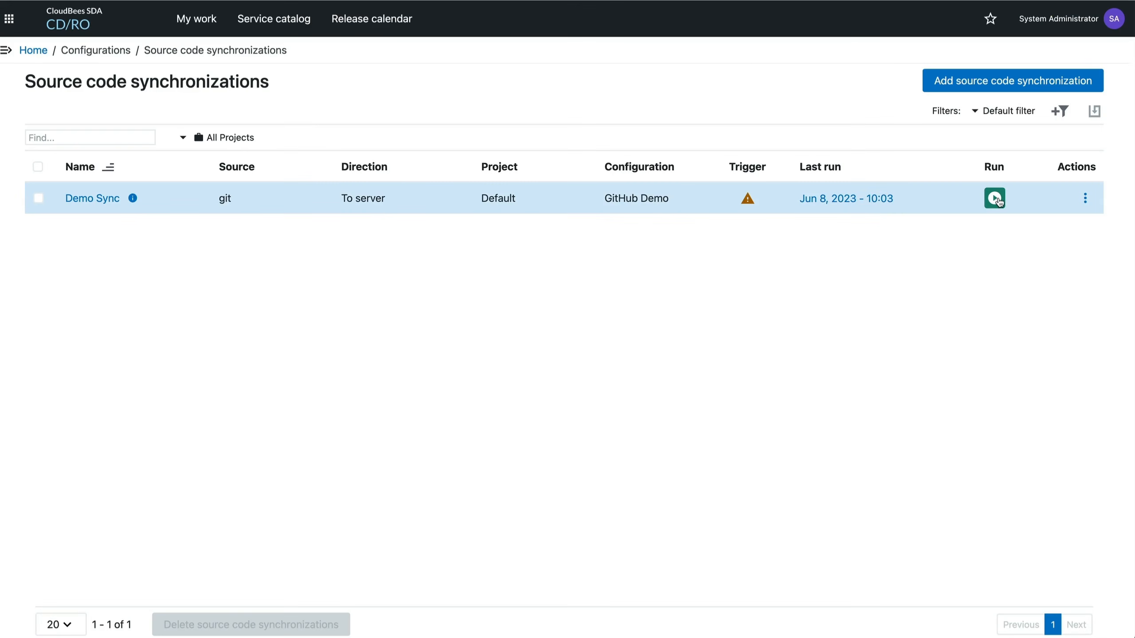
Step: Switch back to CloudBees CD/RO, run Demo Sync again and reload the list to check for imported objects
{"action": "left_click", "coordinate": [996, 198]}
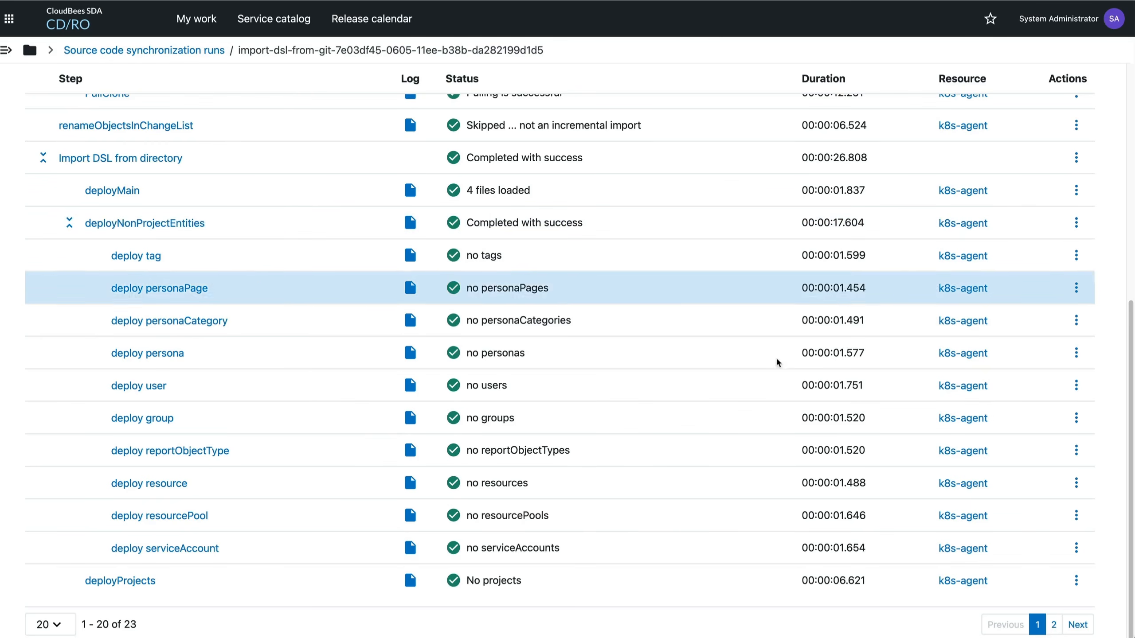
{"action": "scroll", "coordinate": [491, 403], "scroll_direction": "up", "scroll_amount": 10}
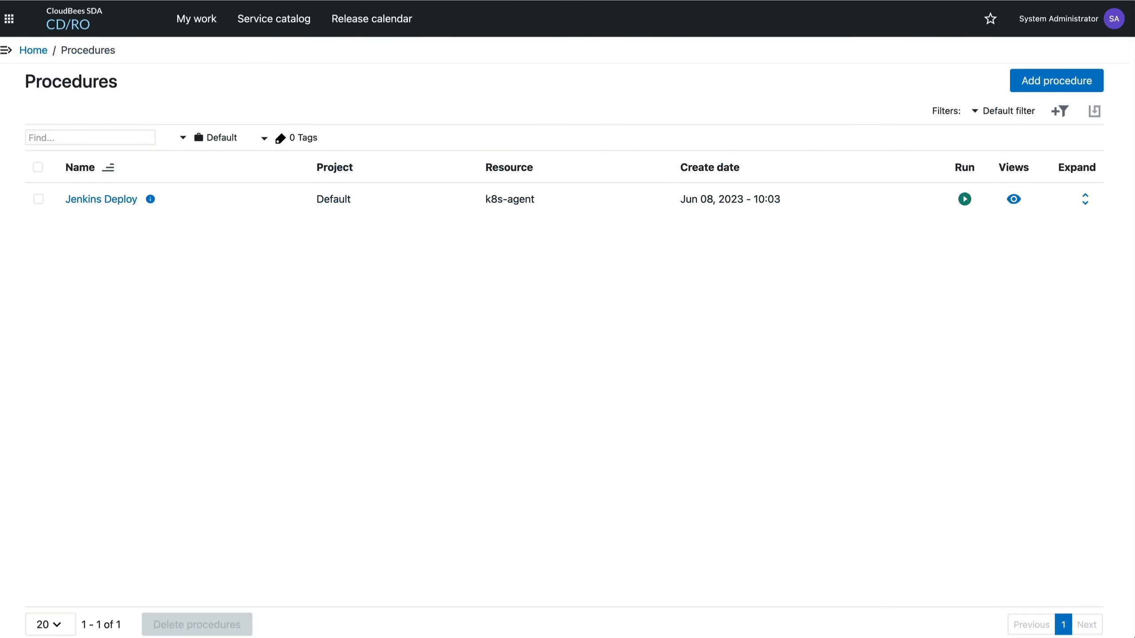
{"action": "key", "text": "super+r"}
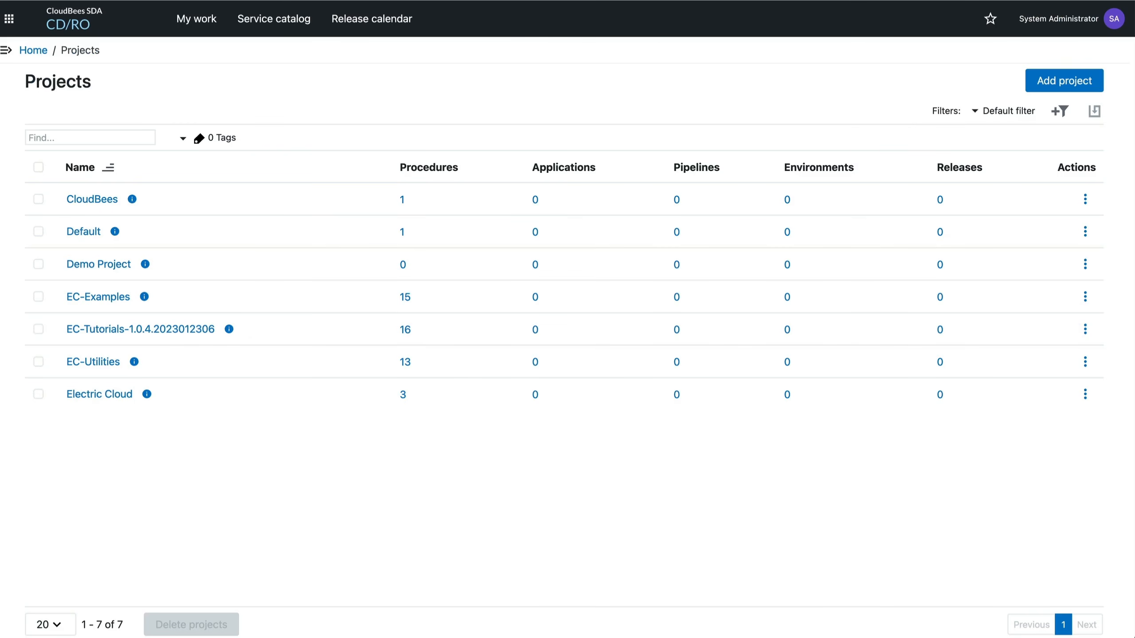
Step: Open the Procedures page and add a procedure named Test Procedure in the Default project
{"action": "left_click", "coordinate": [5, 49]}
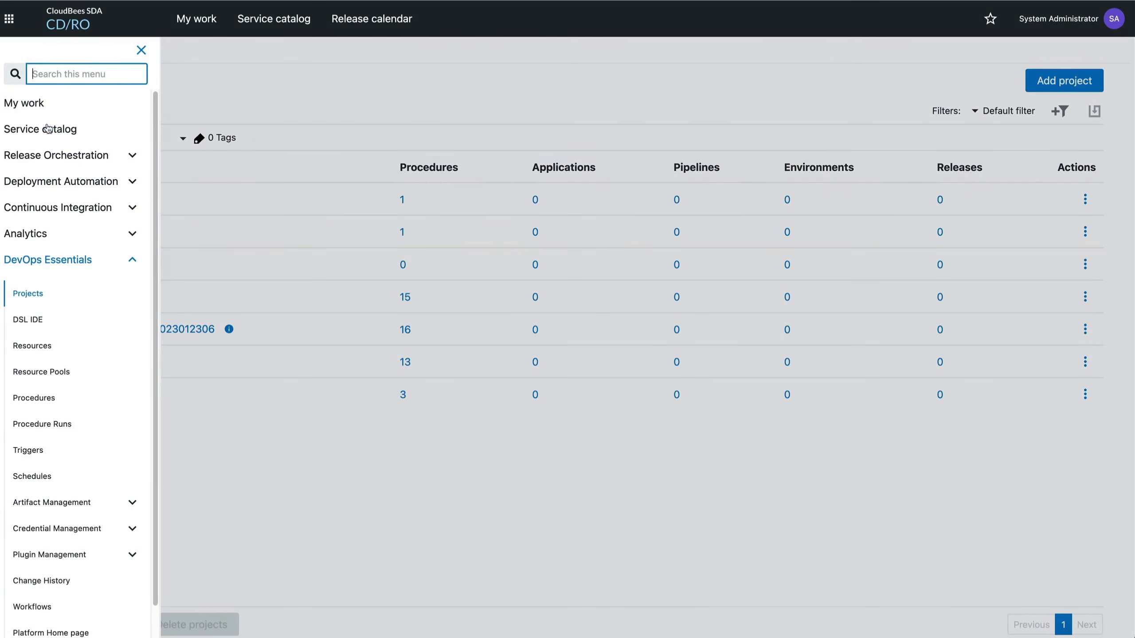
{"action": "left_click", "coordinate": [44, 398]}
{"action": "left_click", "coordinate": [1044, 85]}
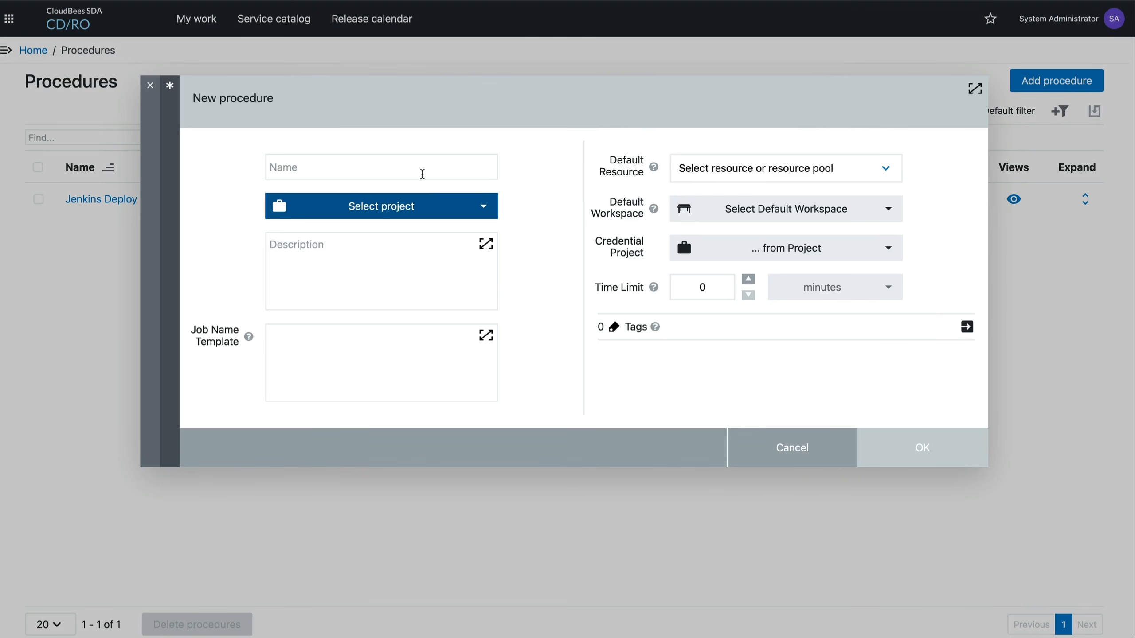
{"action": "left_click", "coordinate": [422, 174]}
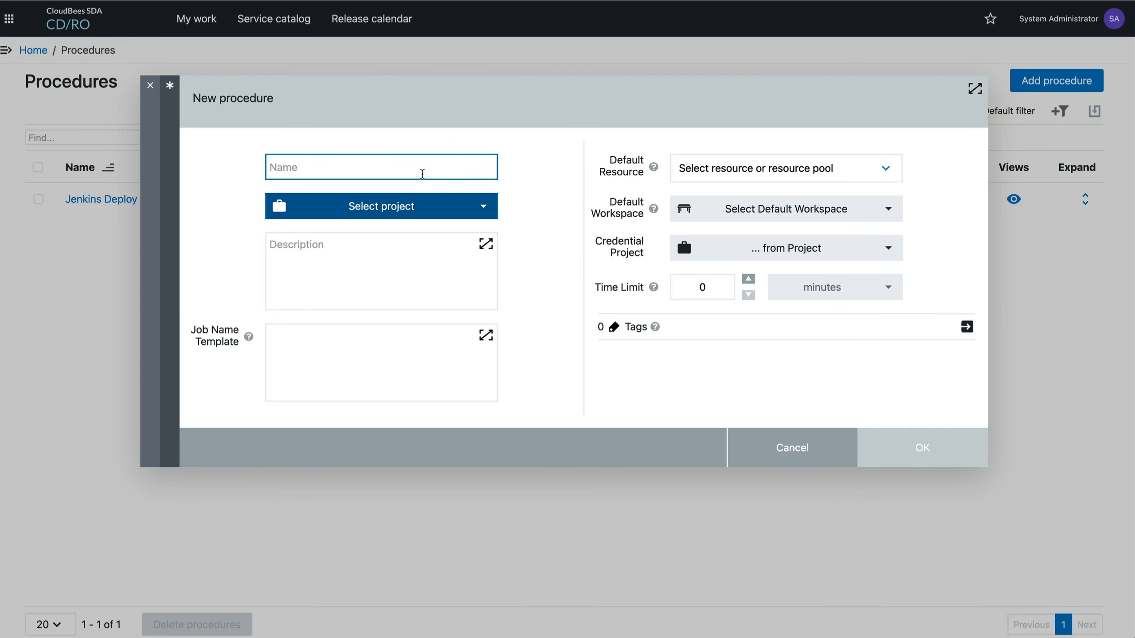
{"action": "type", "text": "Test Procedure"}
{"action": "left_click", "coordinate": [381, 206]}
{"action": "left_click", "coordinate": [377, 288]}
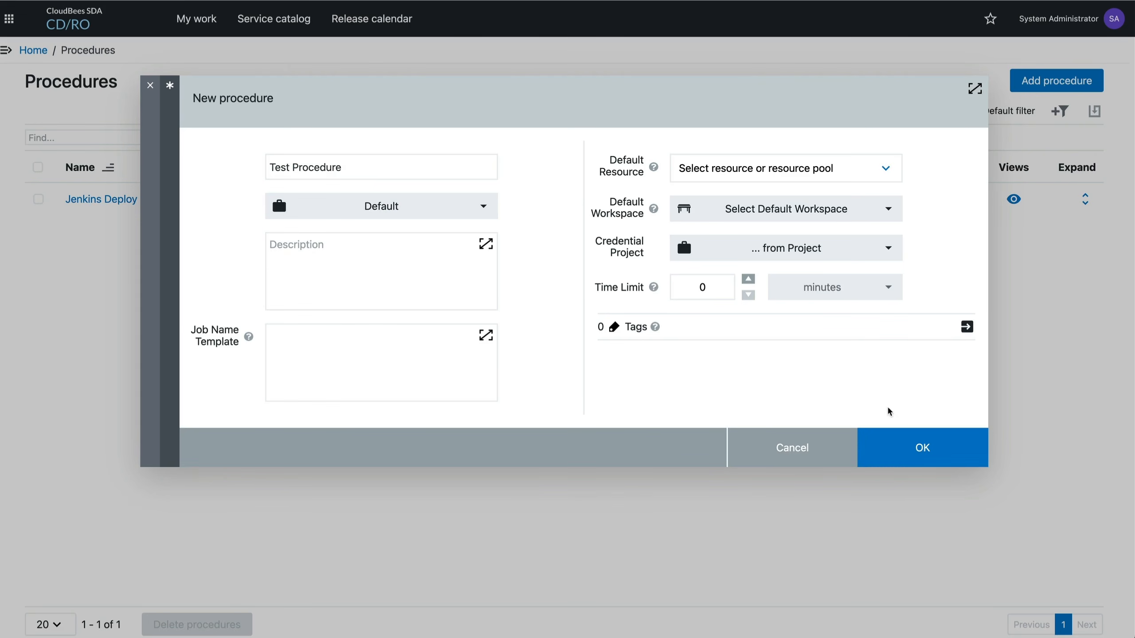
{"action": "left_click", "coordinate": [912, 448]}
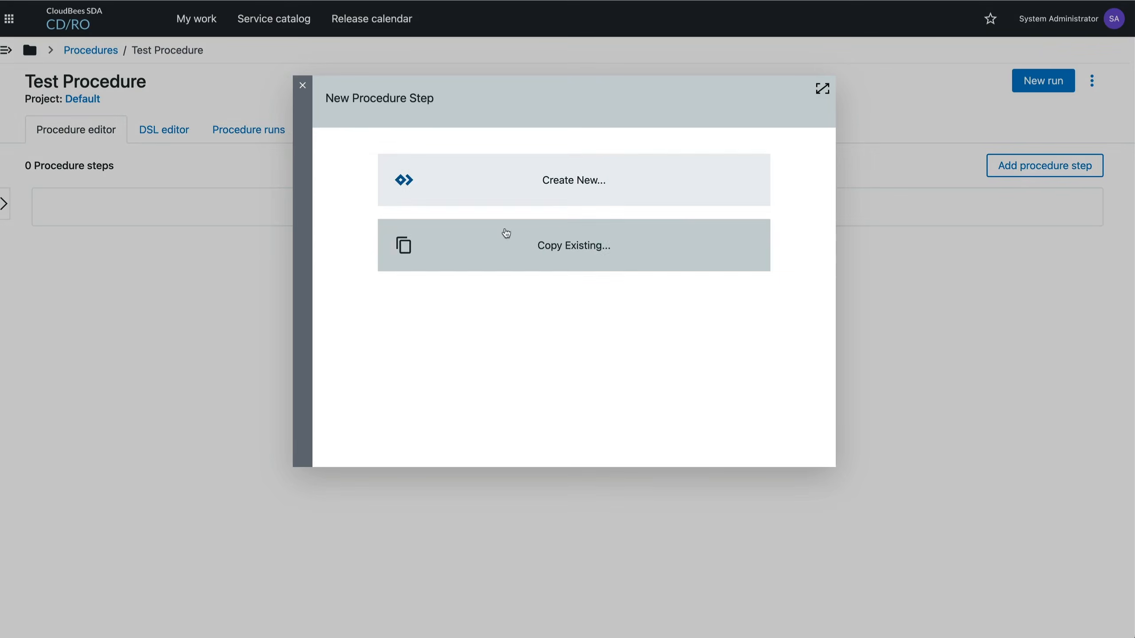
Step: Create a new procedure step named Echo in Test Procedure that runs the command echo "Hello world!"
{"action": "left_click", "coordinate": [395, 176]}
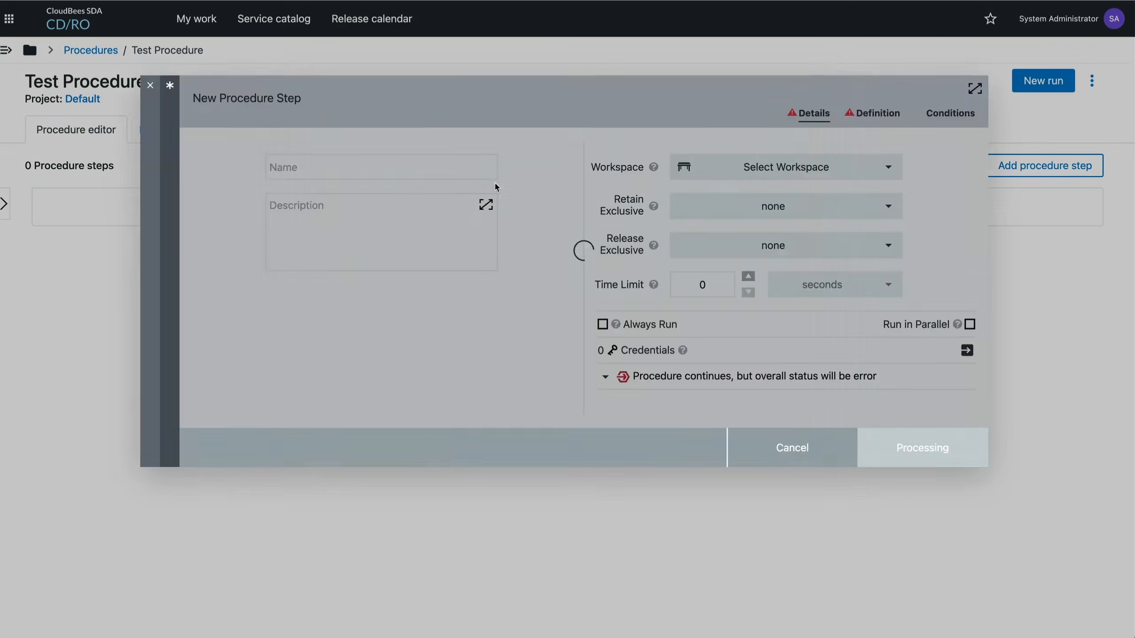
{"action": "left_click", "coordinate": [395, 170]}
{"action": "type", "text": "Echo"}
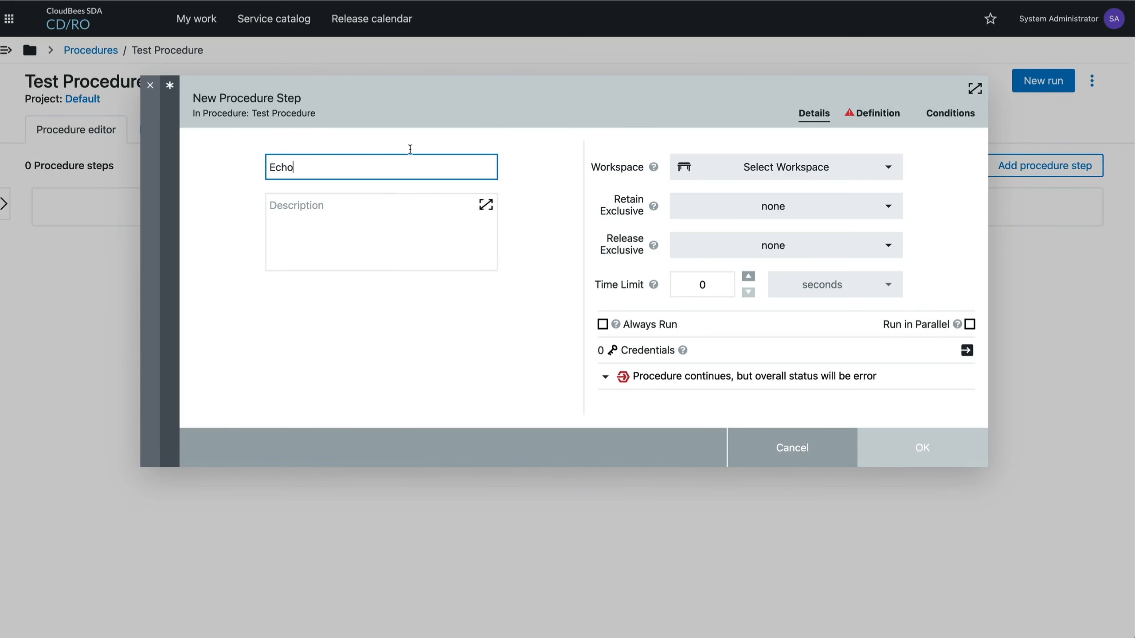
{"action": "left_click", "coordinate": [865, 118]}
{"action": "left_click", "coordinate": [465, 257]}
{"action": "type", "text": "echo"}
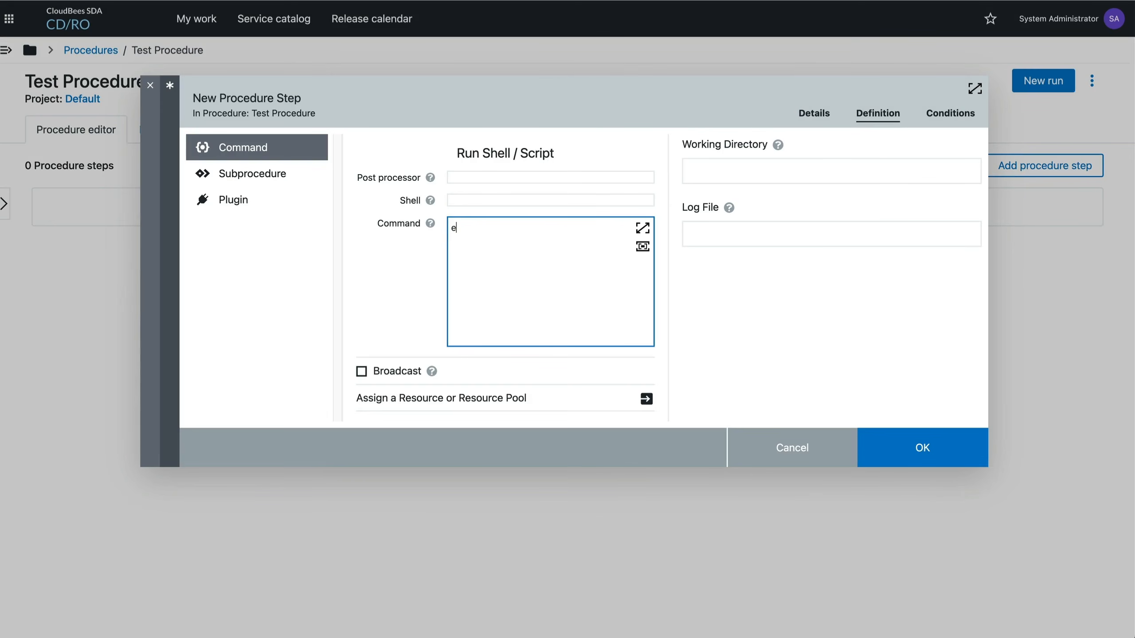
{"action": "type", "text": " \"Hello world!\""}
{"action": "left_click", "coordinate": [924, 447]}
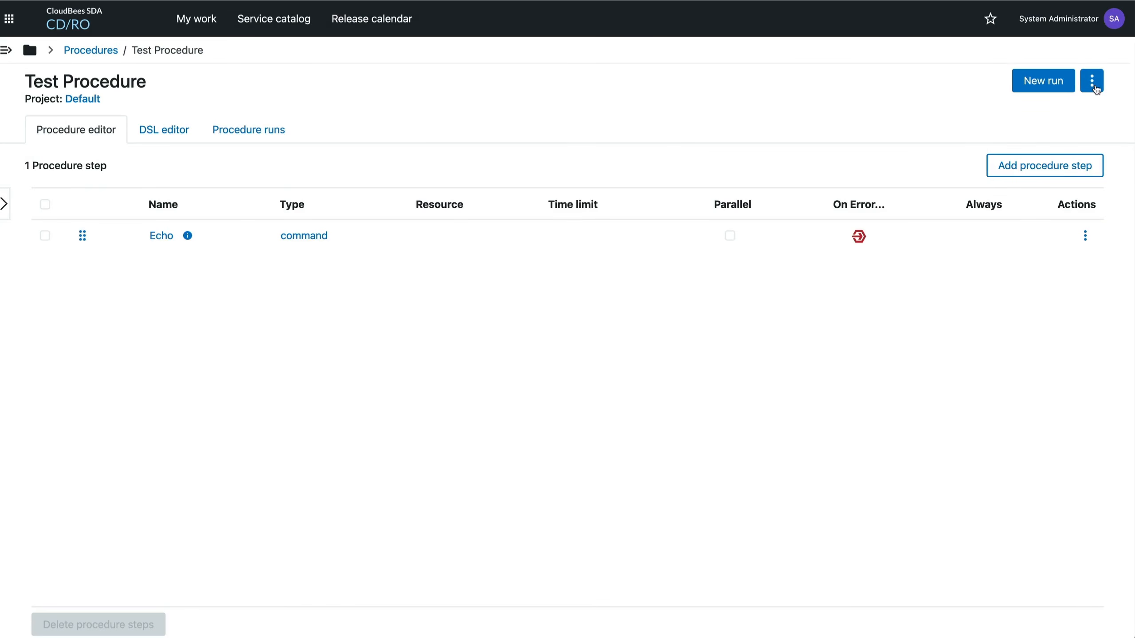
Step: Export the DSL of Test Procedure in YAML format and view the exported file
{"action": "left_click", "coordinate": [1096, 88]}
{"action": "left_click", "coordinate": [1068, 198]}
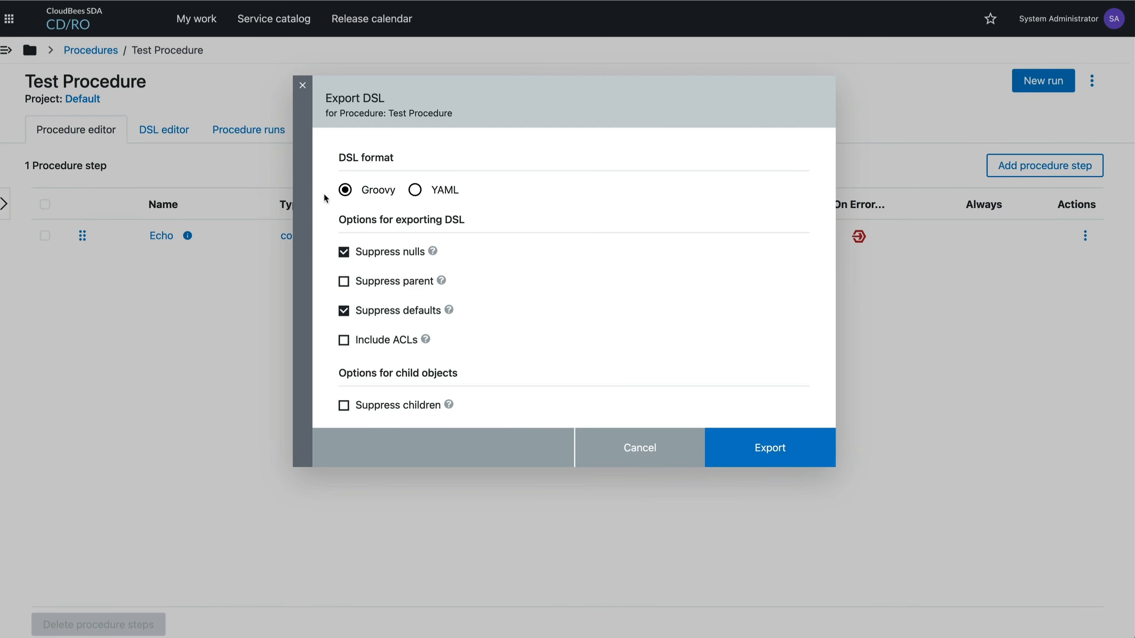
{"action": "left_click", "coordinate": [417, 197]}
{"action": "left_click", "coordinate": [743, 436]}
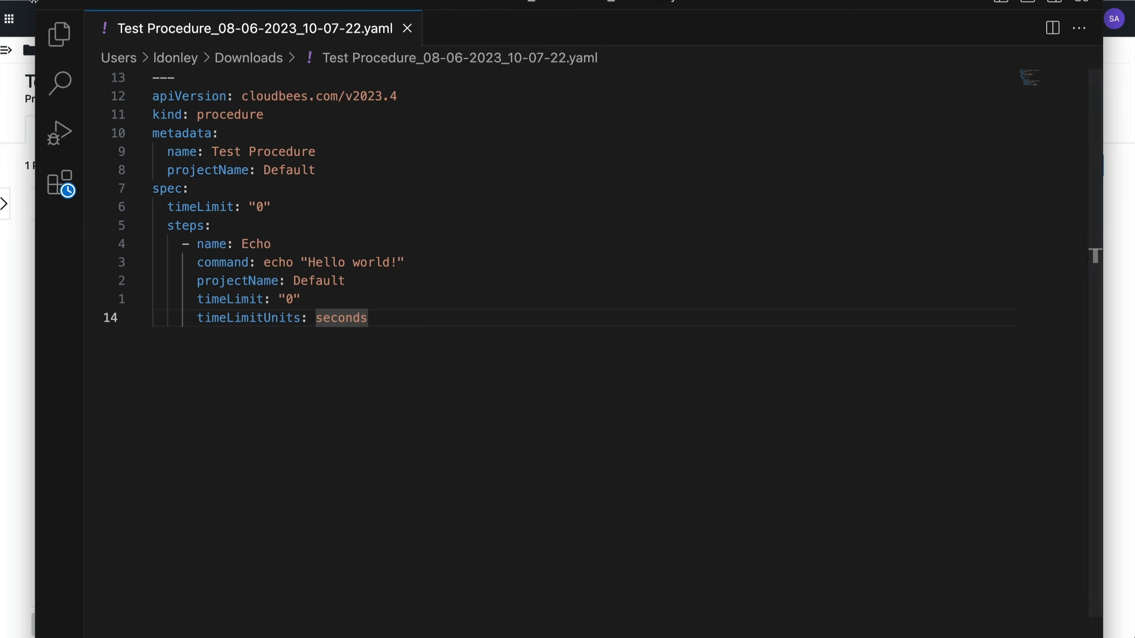
Step: Return to Test Procedure in CloudBees CD/RO and examine its DSL code
{"action": "left_click", "coordinate": [50, 5]}
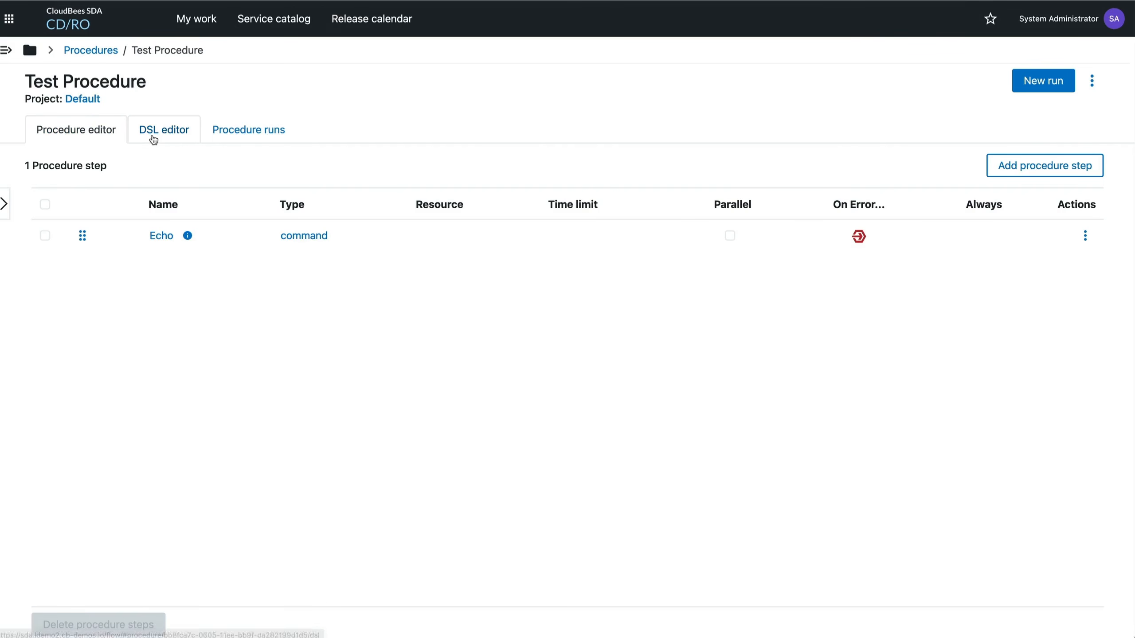
{"action": "left_click", "coordinate": [168, 139]}
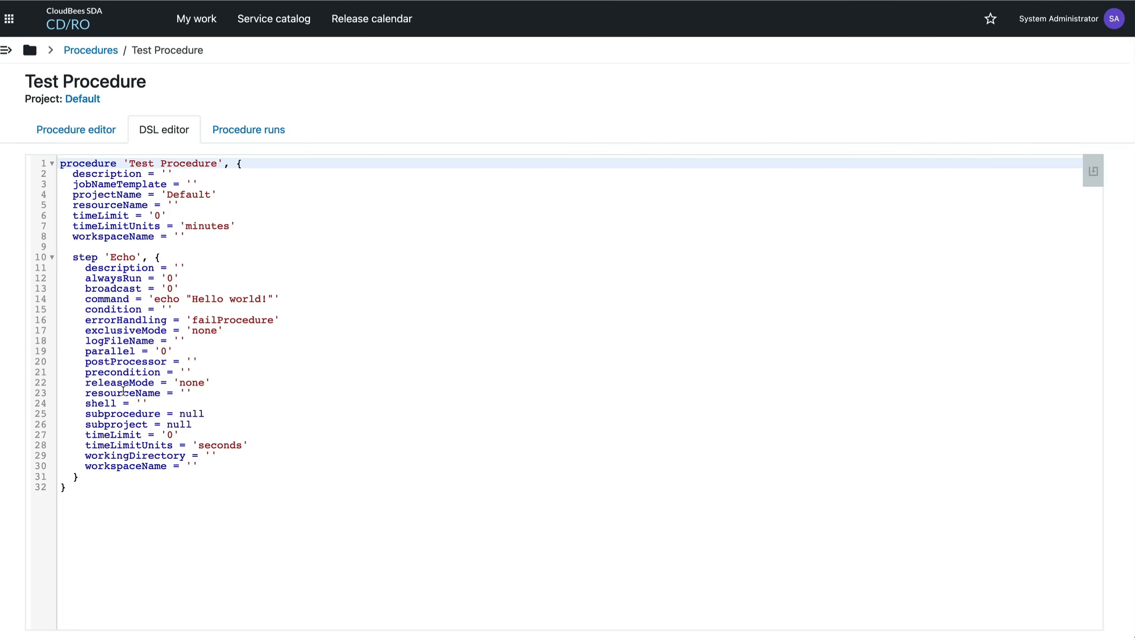
{"action": "left_click", "coordinate": [241, 341]}
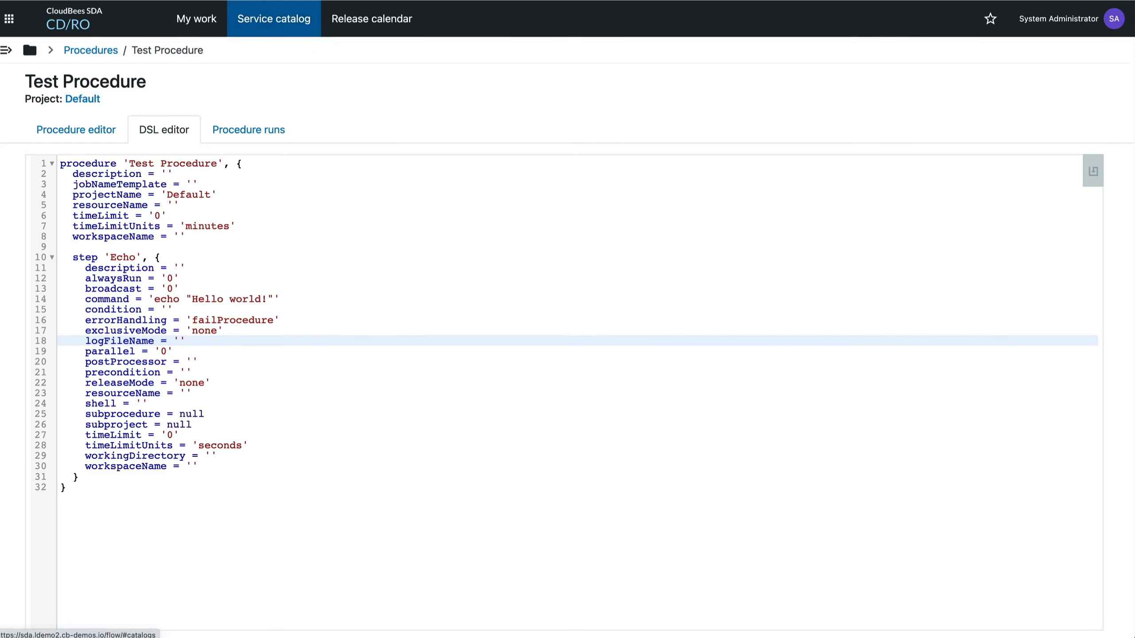
Step: Start the Export DSL item from the service catalog with resource name k8s-agent and directory path /tmp/dslexport
{"action": "left_click", "coordinate": [264, 20]}
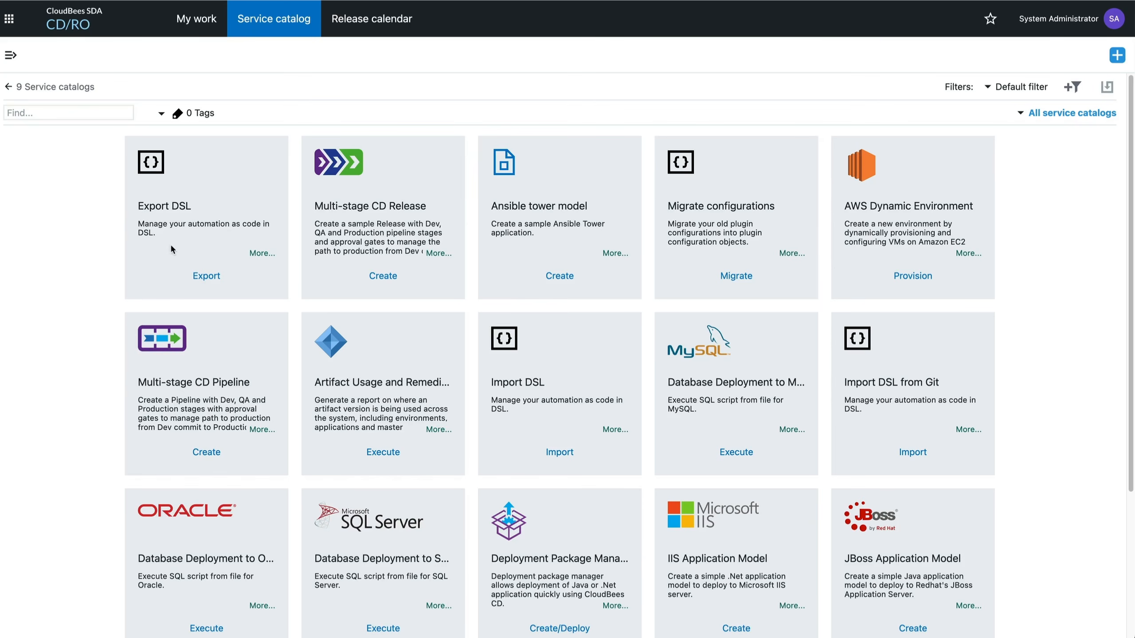
{"action": "left_click", "coordinate": [188, 277]}
{"action": "mouse_move", "coordinate": [290, 175]}
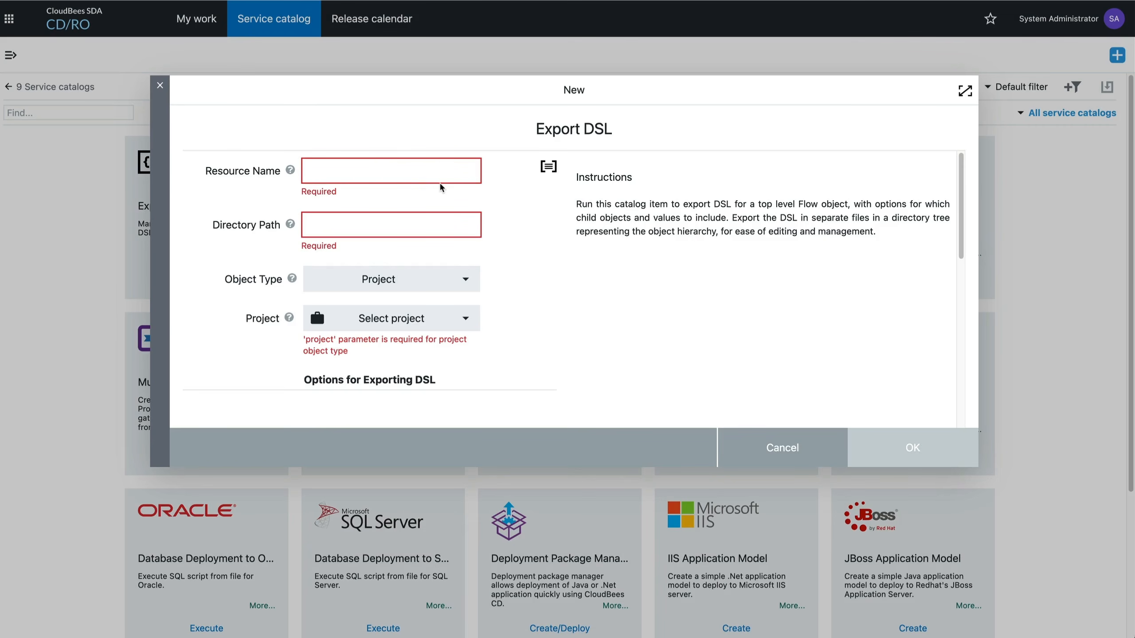
{"action": "type", "text": "k8s-agent"}
{"action": "key", "text": "Tab"}
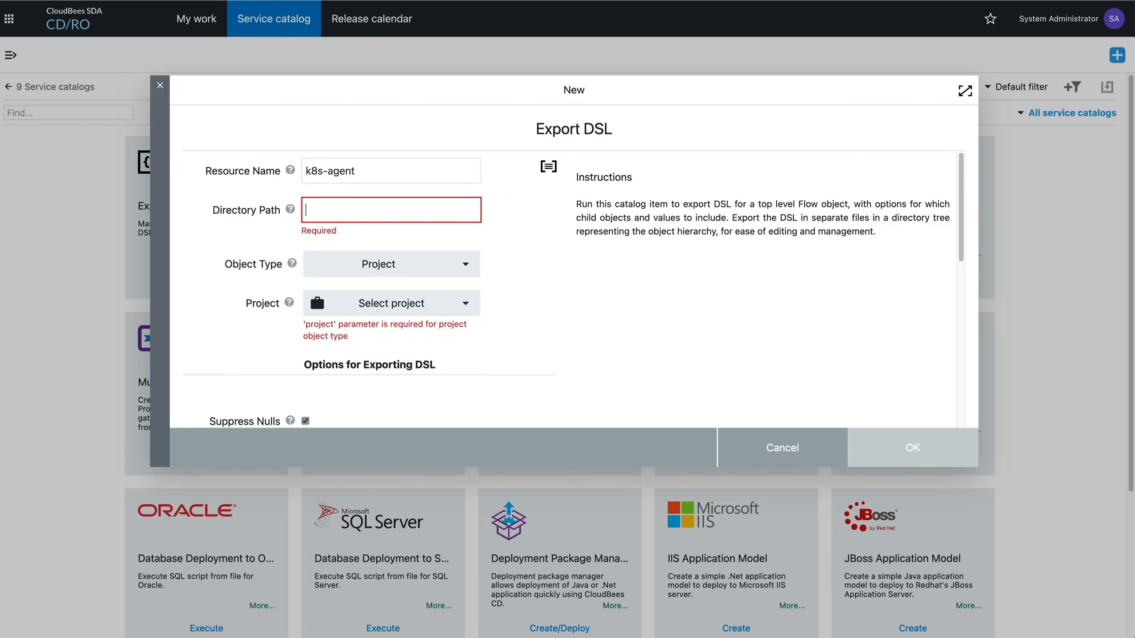
{"action": "type", "text": "/tmp/"}
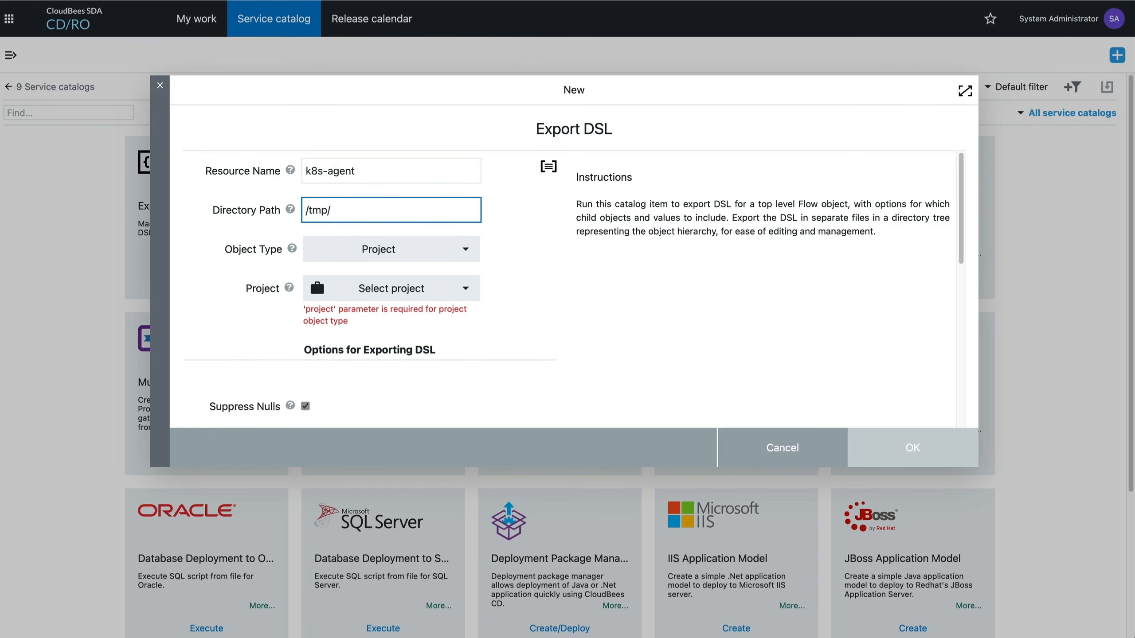
{"action": "type", "text": "dslexport"}
Step: Set the export's object type to Project and select the Default project
{"action": "left_click", "coordinate": [378, 249]}
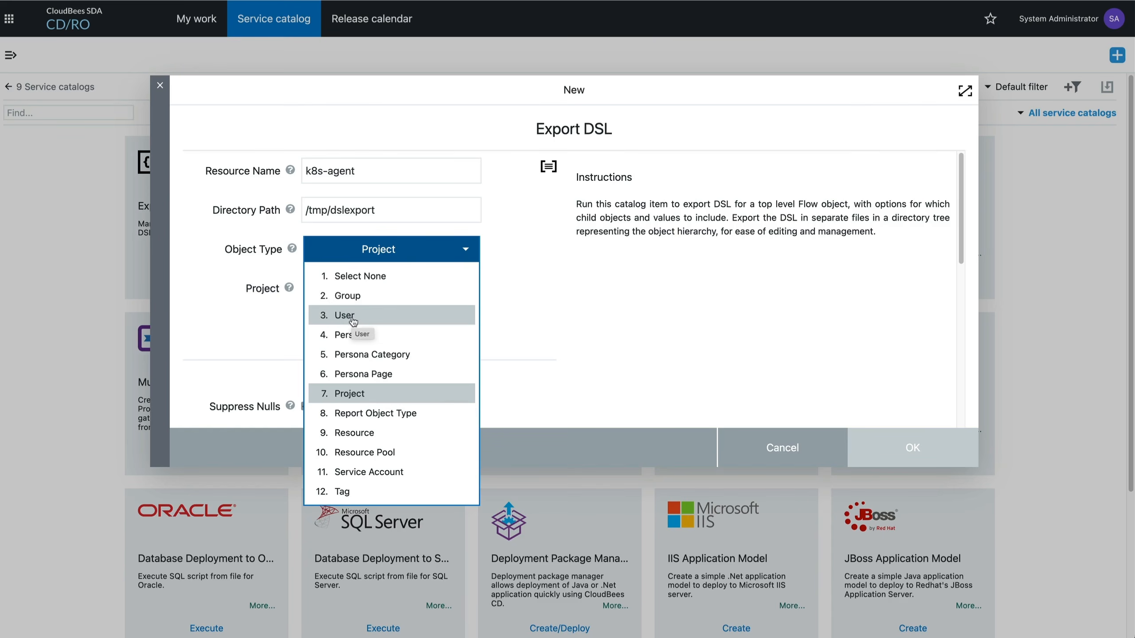
{"action": "left_click", "coordinate": [372, 394]}
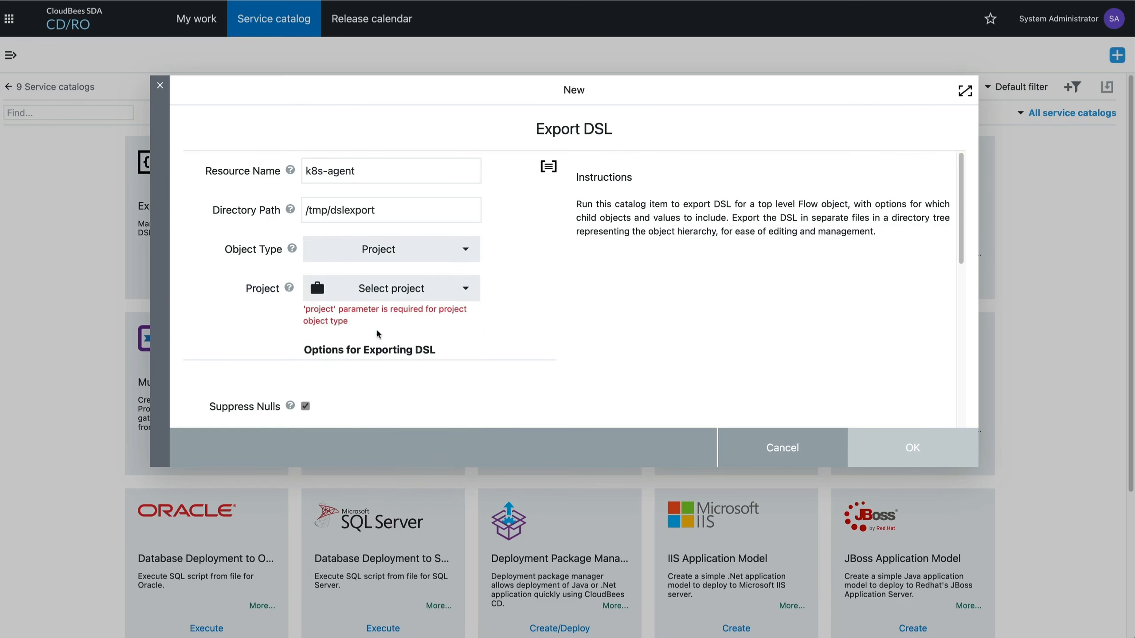
{"action": "left_click", "coordinate": [387, 298]}
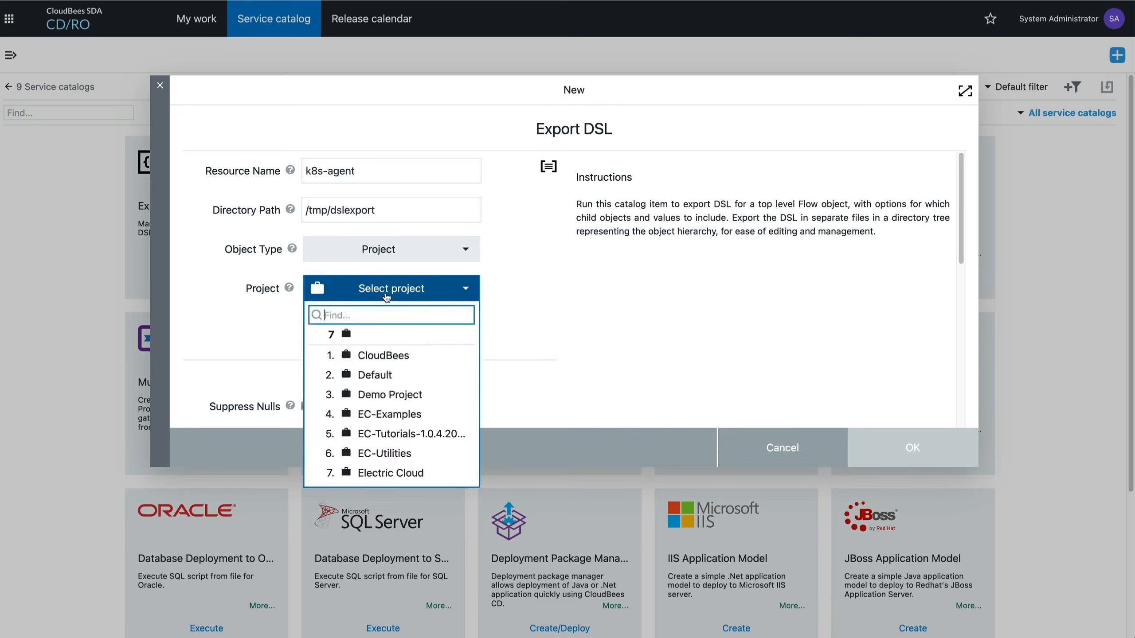
{"action": "left_click", "coordinate": [387, 376]}
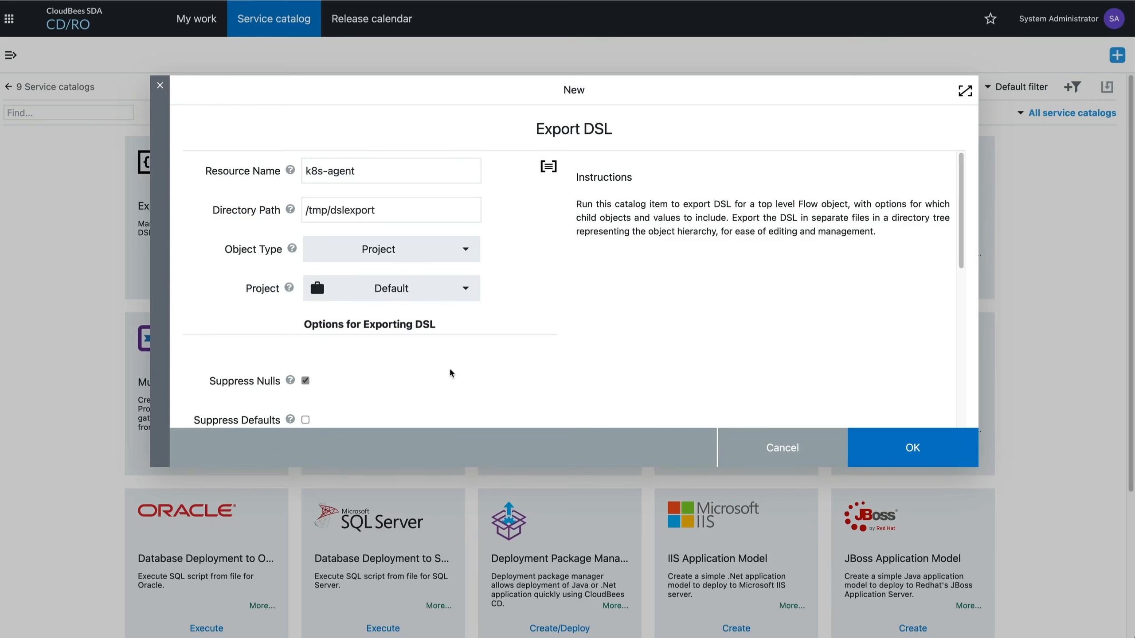
Step: Enable Suppress Defaults and Include ACLs, review the child object options and run the export
{"action": "scroll", "coordinate": [449, 373], "scroll_direction": "down", "scroll_amount": 3}
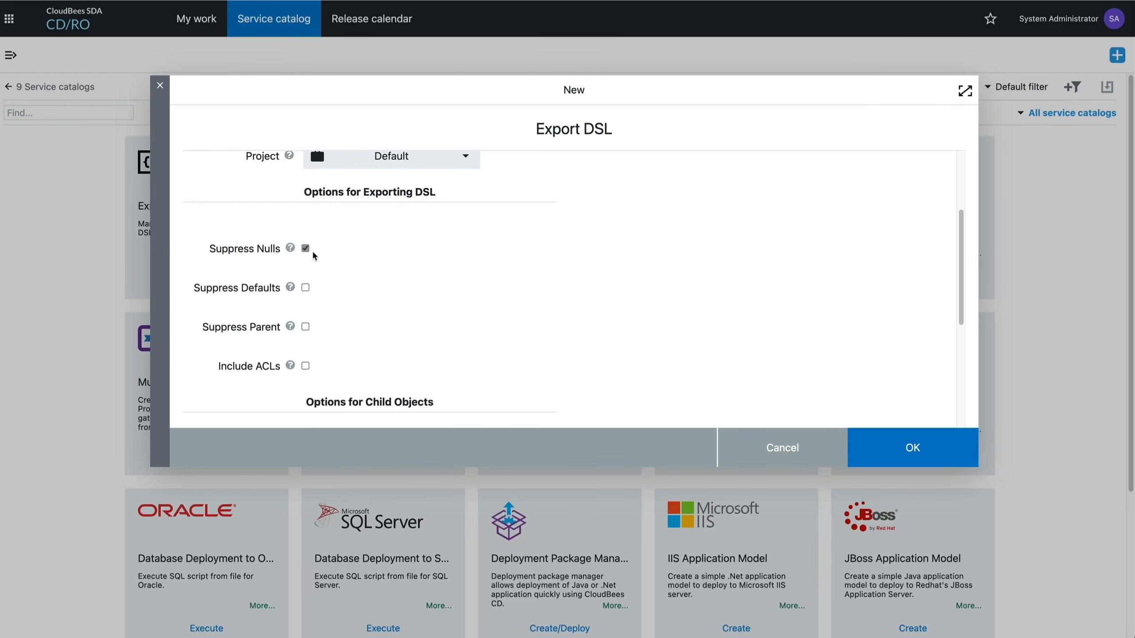
{"action": "left_click", "coordinate": [305, 287]}
{"action": "left_click", "coordinate": [306, 367]}
{"action": "scroll", "coordinate": [406, 357], "scroll_direction": "down", "scroll_amount": 1}
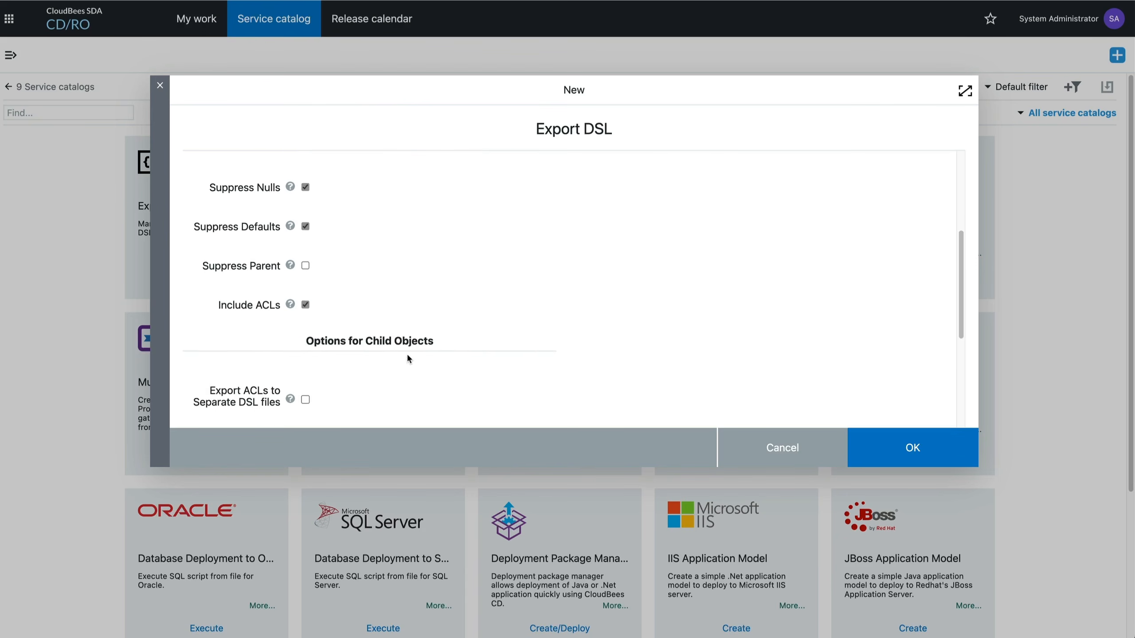
{"action": "scroll", "coordinate": [406, 357], "scroll_direction": "up", "scroll_amount": 4}
{"action": "scroll", "coordinate": [405, 358], "scroll_direction": "down", "scroll_amount": 10}
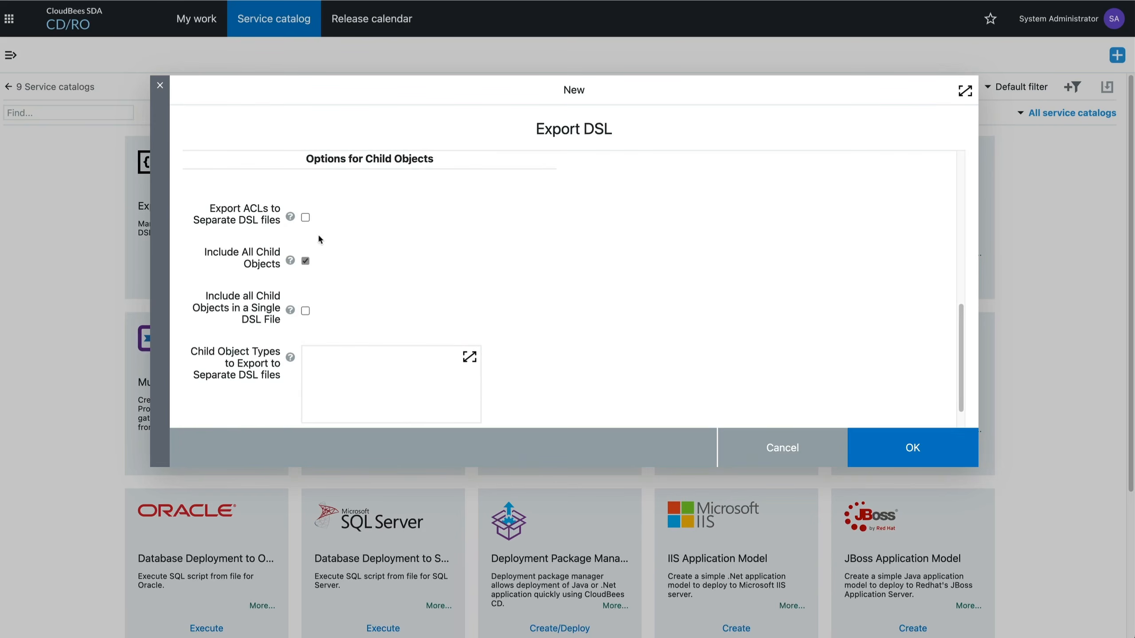
{"action": "scroll", "coordinate": [321, 242], "scroll_direction": "down", "scroll_amount": 1}
{"action": "left_click", "coordinate": [895, 461]}
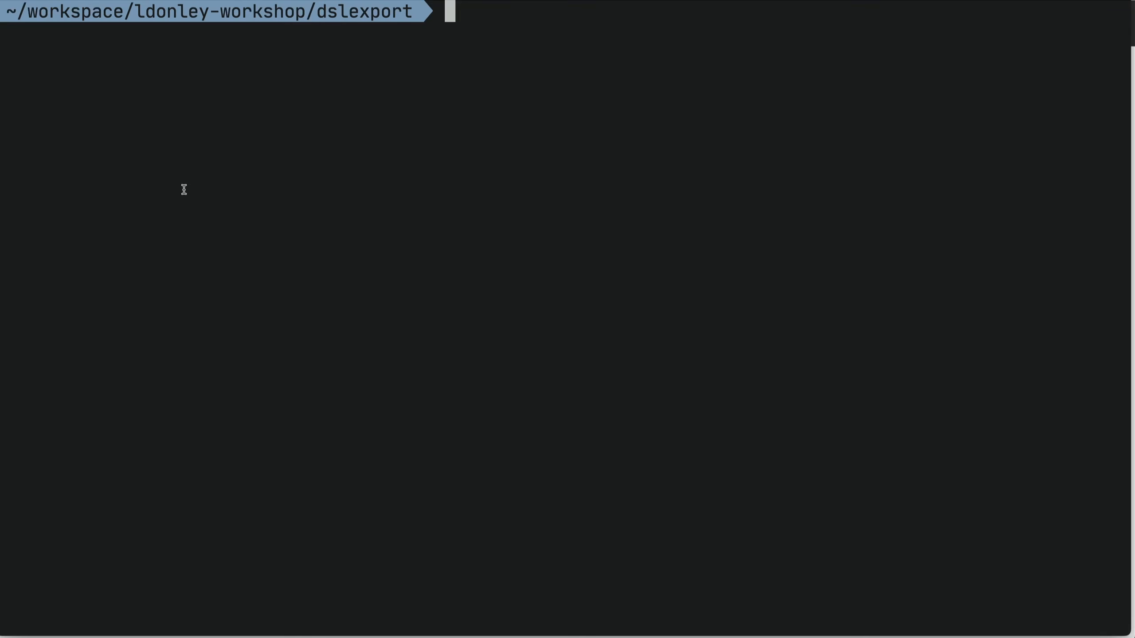
Step: Switch to the terminal, open the dslexport folder in the editor with "v ." and expand the Default project
{"action": "type", "text": "v ."}
{"action": "key", "text": "Return"}
{"action": "key", "text": "j"}
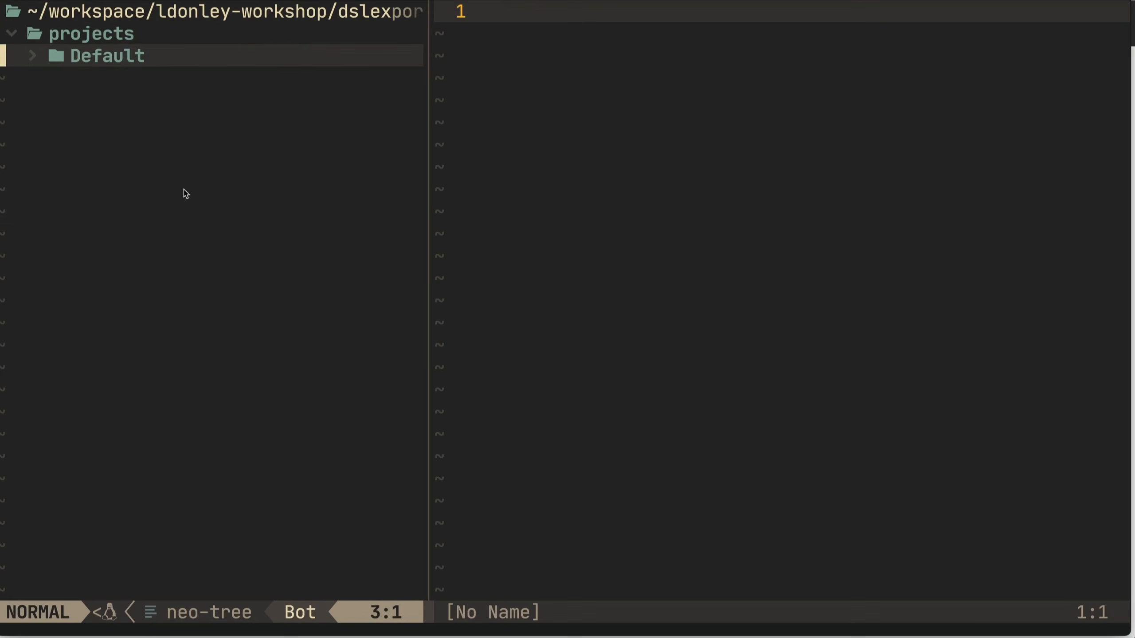
{"action": "key", "text": "Return"}
{"action": "key", "text": "k"}
{"action": "key", "text": "j"}
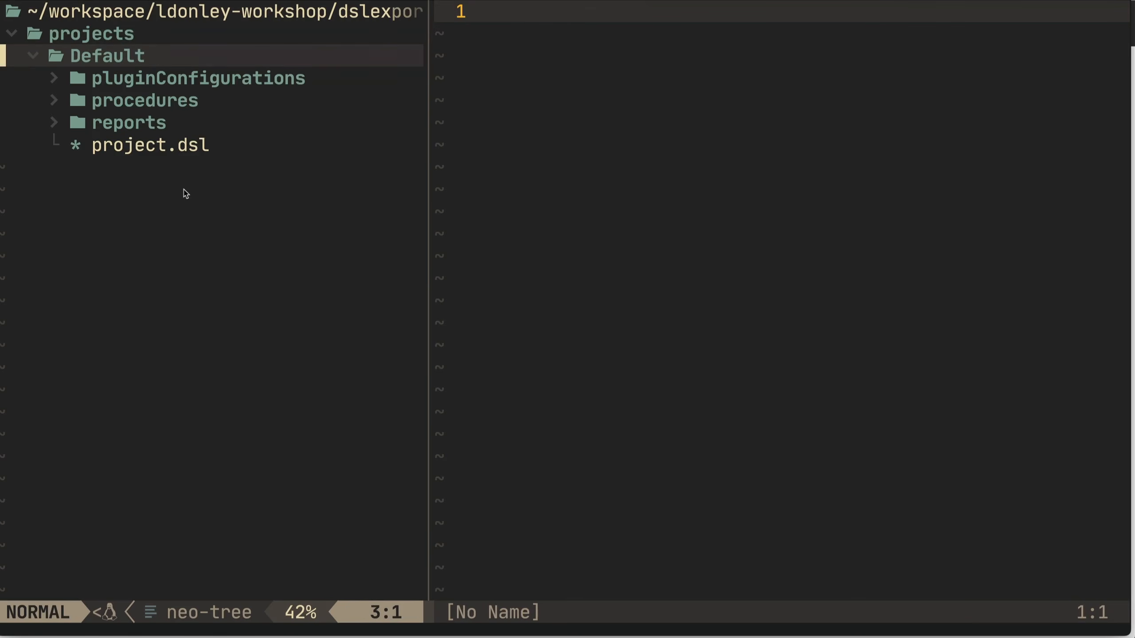
Step: Examine the pluginConfigurations, procedures and reports folders of the Default project, leaving procedures expanded
{"action": "key", "text": "j"}
{"action": "key", "text": "k"}
{"action": "key", "text": "j"}
{"action": "key", "text": "j"}
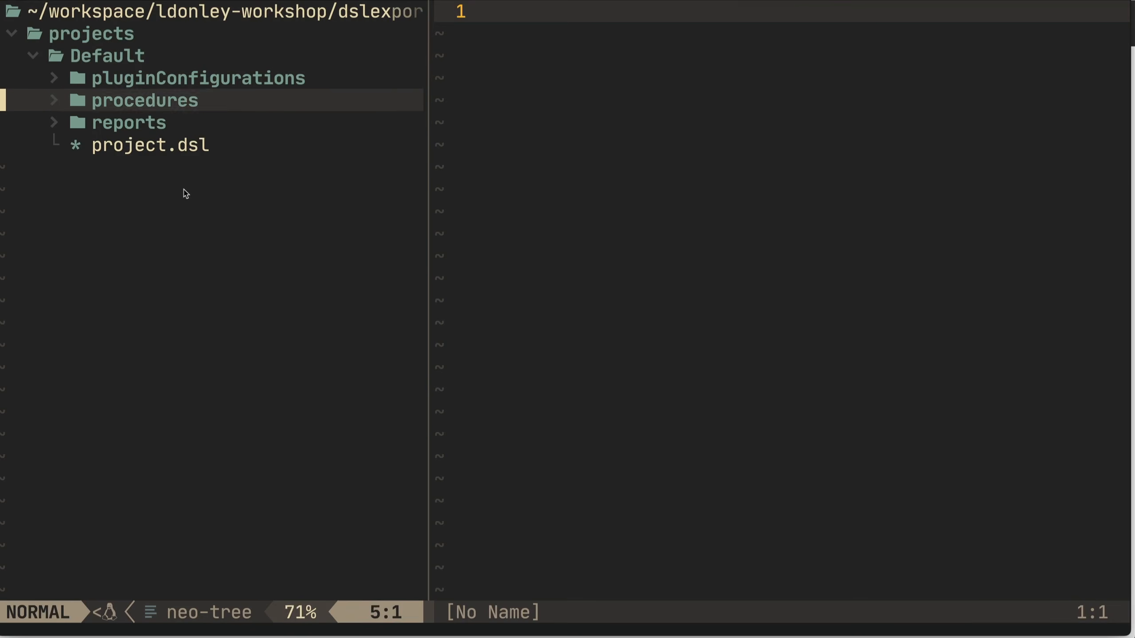
{"action": "key", "text": "j"}
{"action": "key", "text": "k"}
{"action": "key", "text": "j"}
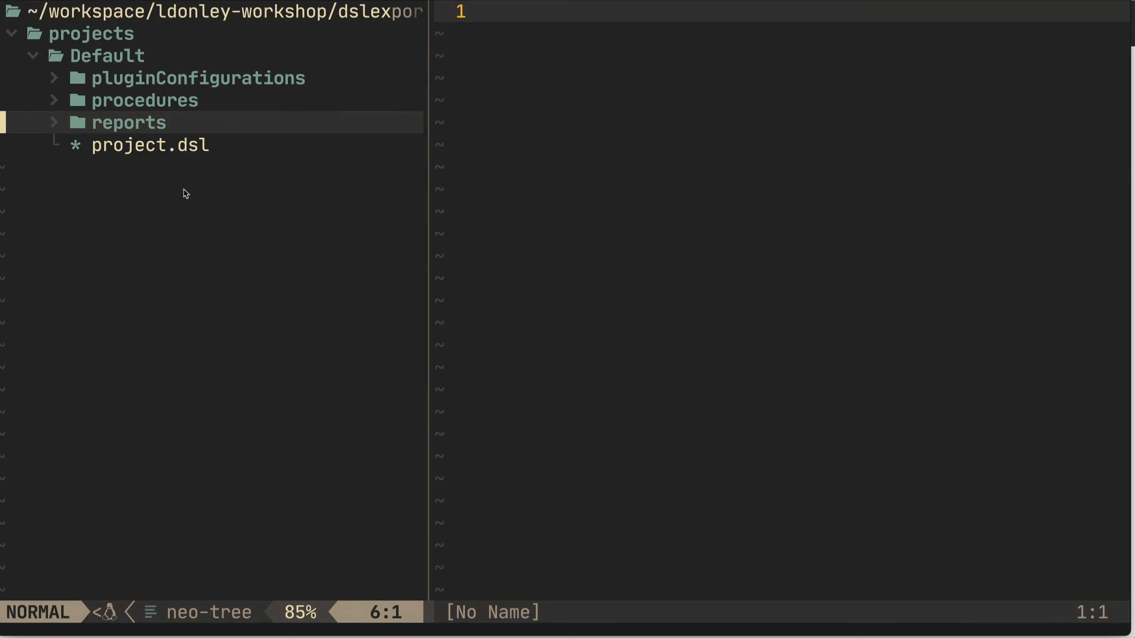
{"action": "key", "text": "Return"}
{"action": "key", "text": "Return"}
{"action": "key", "text": "k"}
{"action": "key", "text": "Return"}
{"action": "key", "text": "k"}
{"action": "key", "text": "Return"}
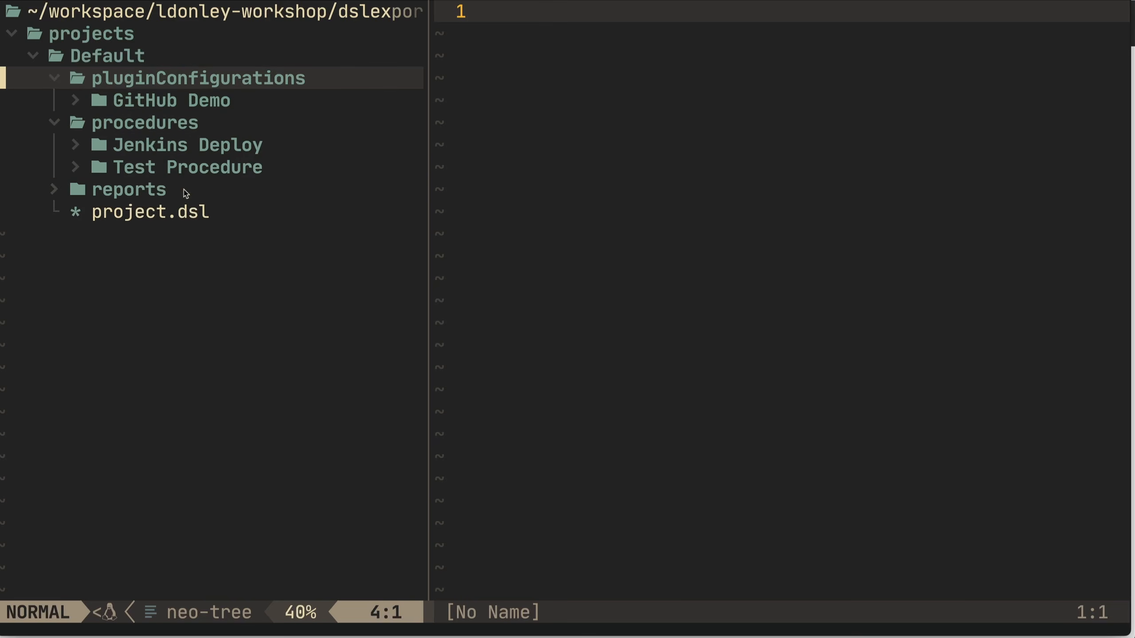
{"action": "key", "text": "Return"}
{"action": "key", "text": "j"}
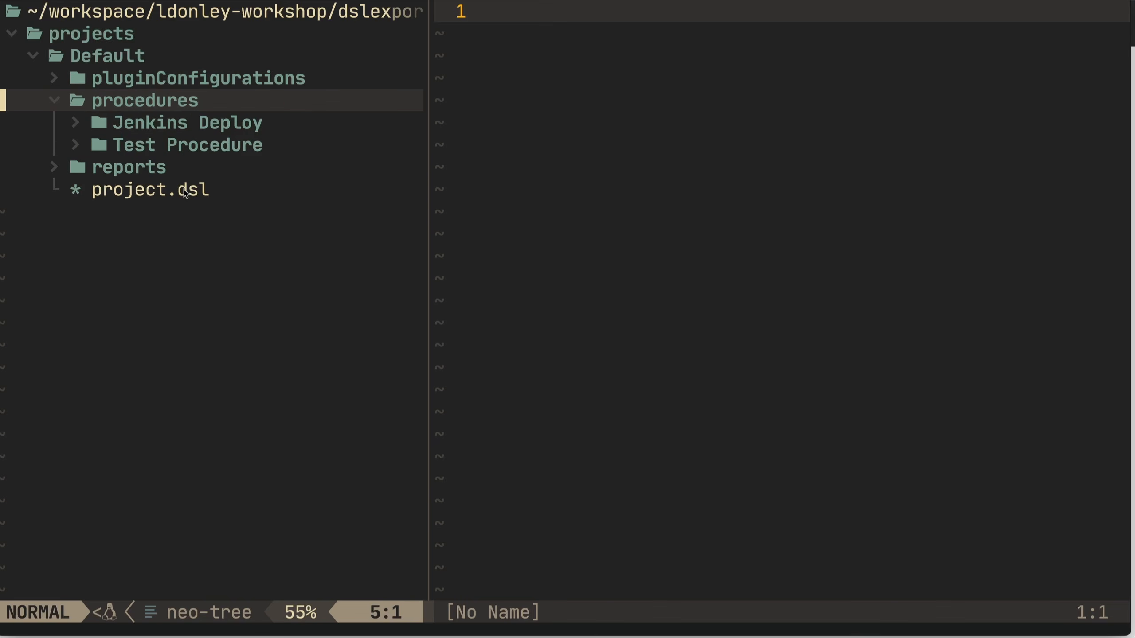
Step: Expand the Test Procedure folder, open its procedure.dsl and read through the definition down to the acl block
{"action": "key", "text": "j"}
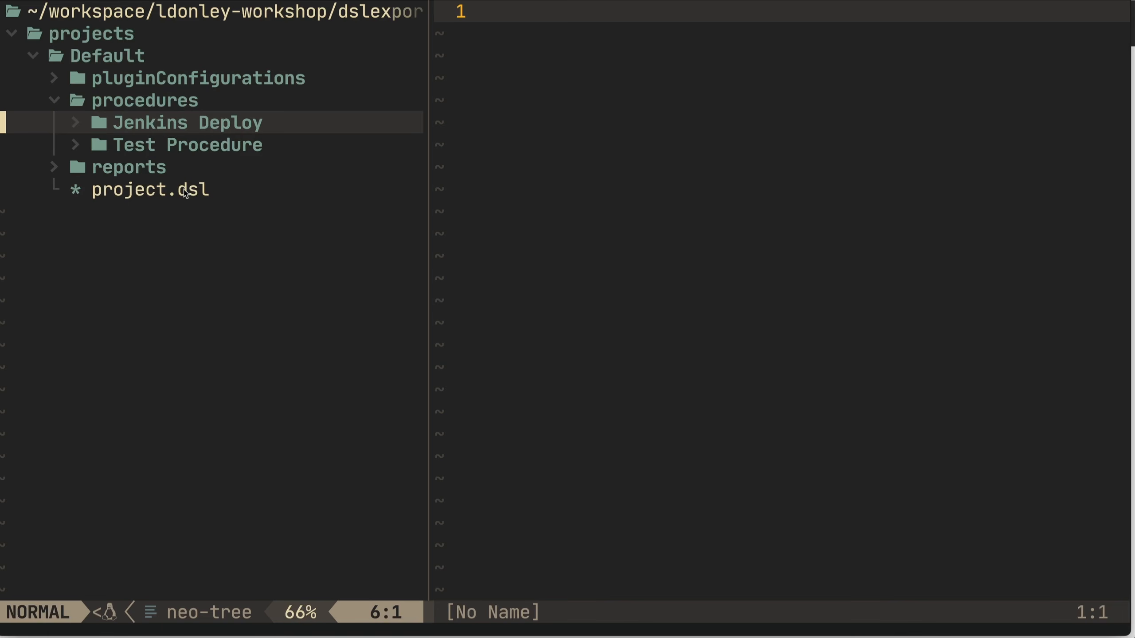
{"action": "key", "text": "j"}
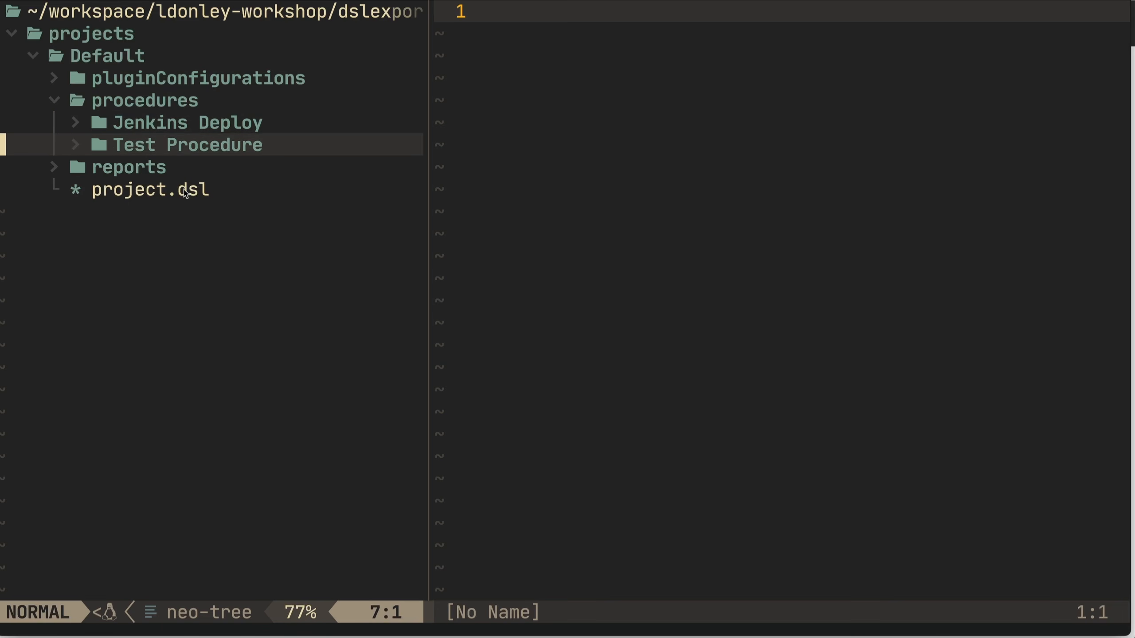
{"action": "key", "text": "Return"}
{"action": "key", "text": "j"}
{"action": "key", "text": "j"}
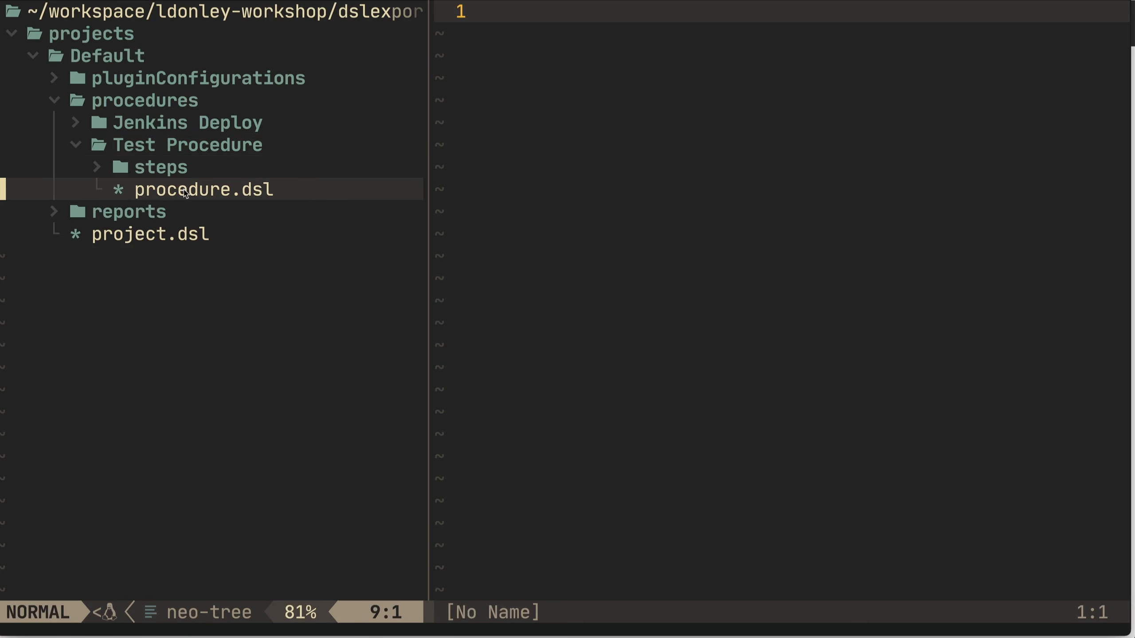
{"action": "key", "text": "Return"}
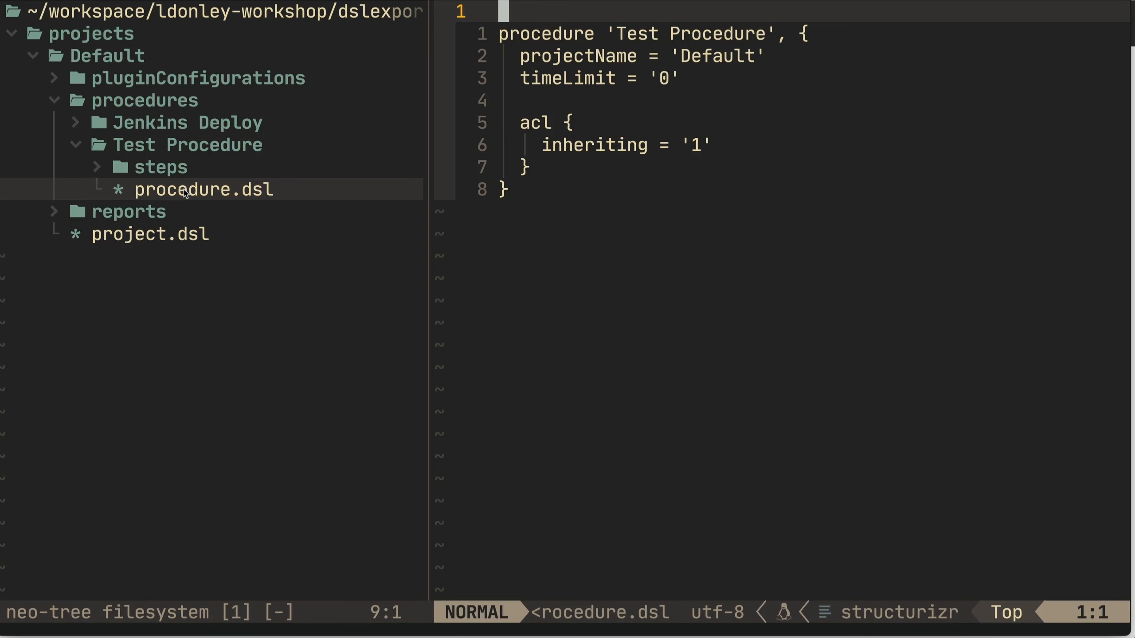
{"action": "key", "text": "j"}
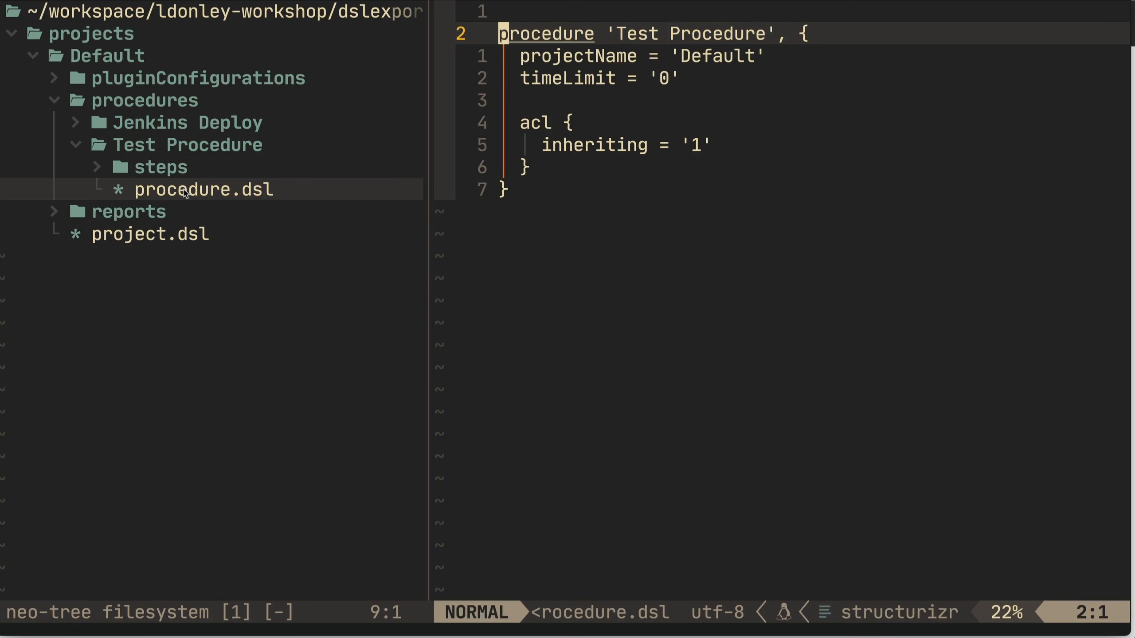
{"action": "key", "text": "j"}
{"action": "key", "text": "j"}
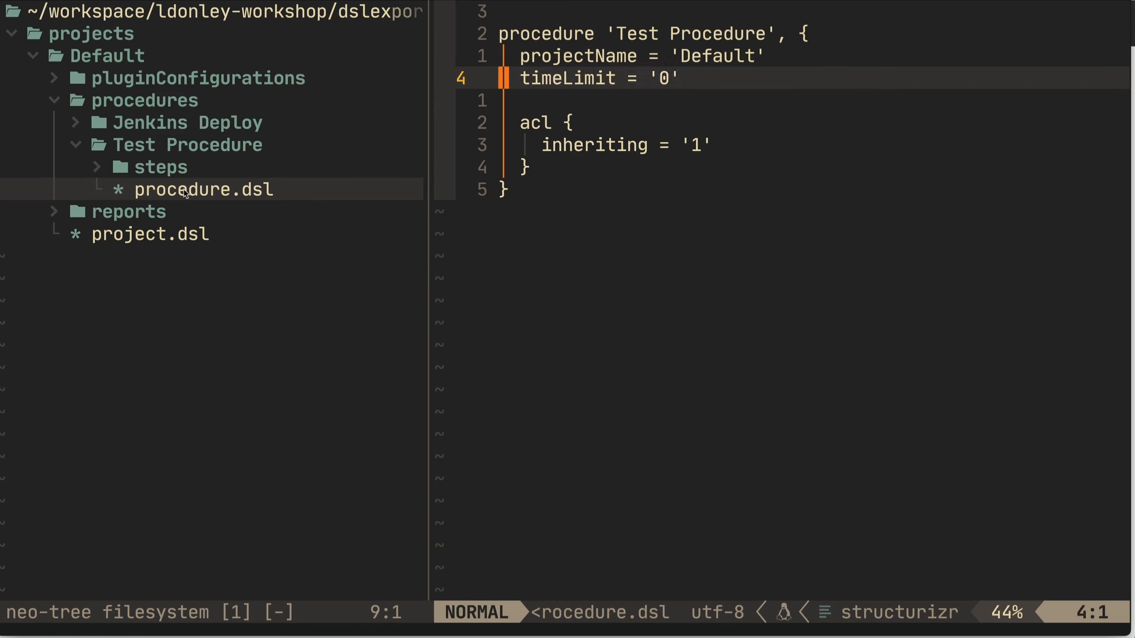
{"action": "key", "text": "j"}
{"action": "key", "text": "j"}
{"action": "key", "text": "j"}
Step: Expand Test Procedure's steps folder, view its metadata.json and return to the file tree
{"action": "key", "text": "ctrl+h"}
{"action": "key", "text": "k"}
{"action": "key", "text": "Return"}
{"action": "key", "text": "j"}
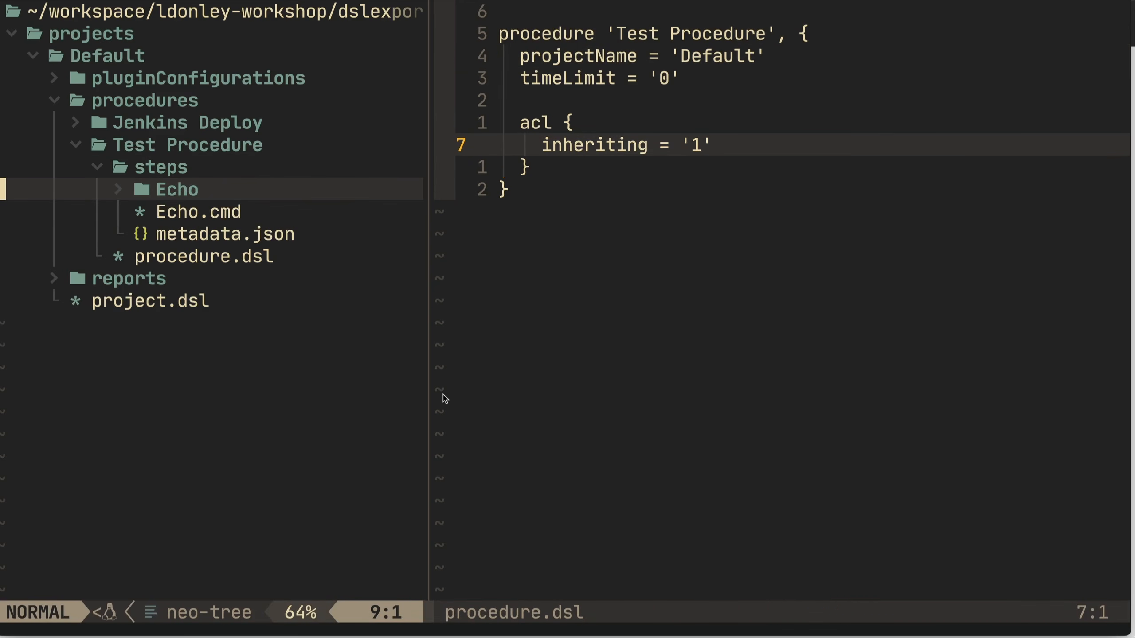
{"action": "key", "text": "j"}
{"action": "key", "text": "j"}
{"action": "key", "text": "Return"}
{"action": "key", "text": "ctrl+h"}
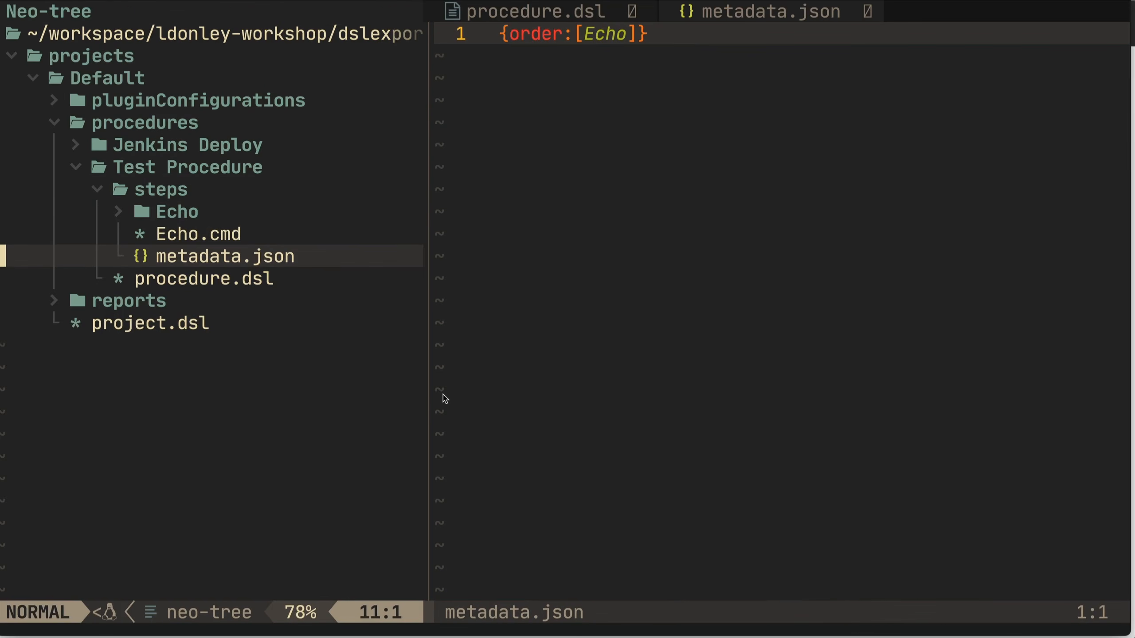
Step: View the contents of Echo.cmd in the Test Procedure's steps folder and return to the file tree
{"action": "key", "text": "k"}
{"action": "key", "text": "Return"}
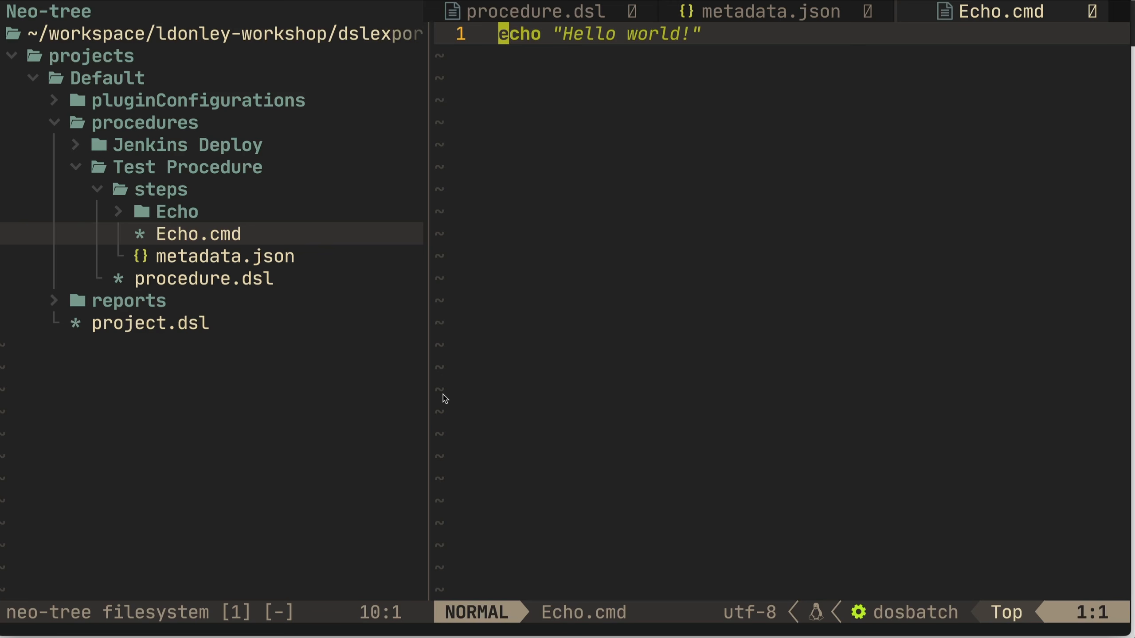
{"action": "key", "text": "ctrl+h"}
{"action": "key", "text": "k"}
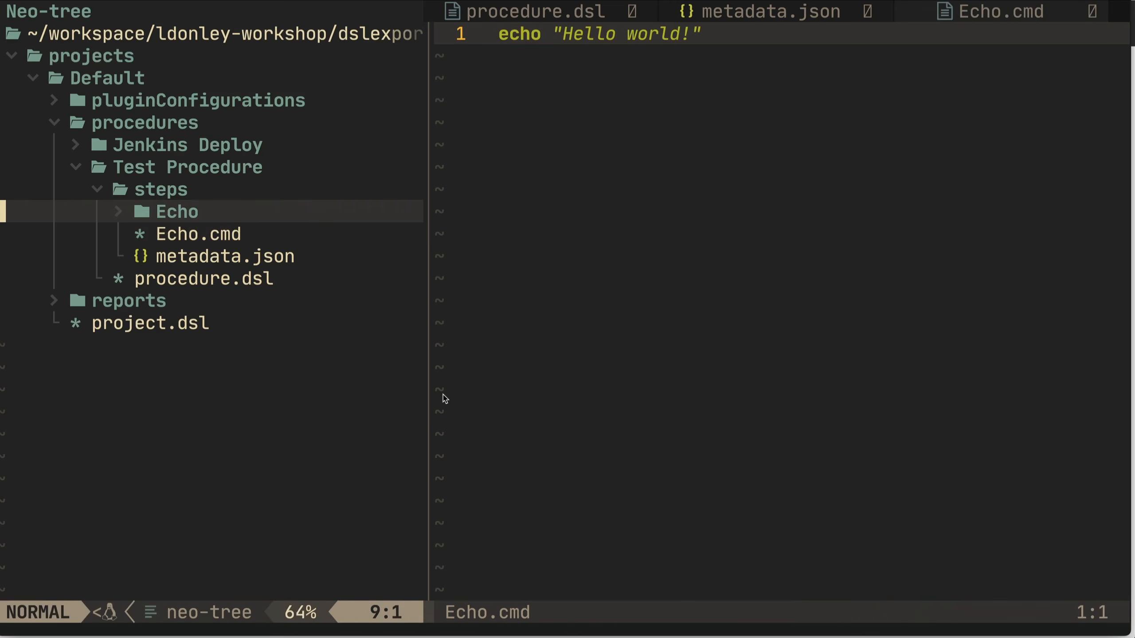
Step: Expand the Echo folder, open its step.dsl, read through to the closing brace with the file tree hidden, and bring the tree back
{"action": "key", "text": "Return"}
{"action": "key", "text": "j"}
{"action": "key", "text": "Return"}
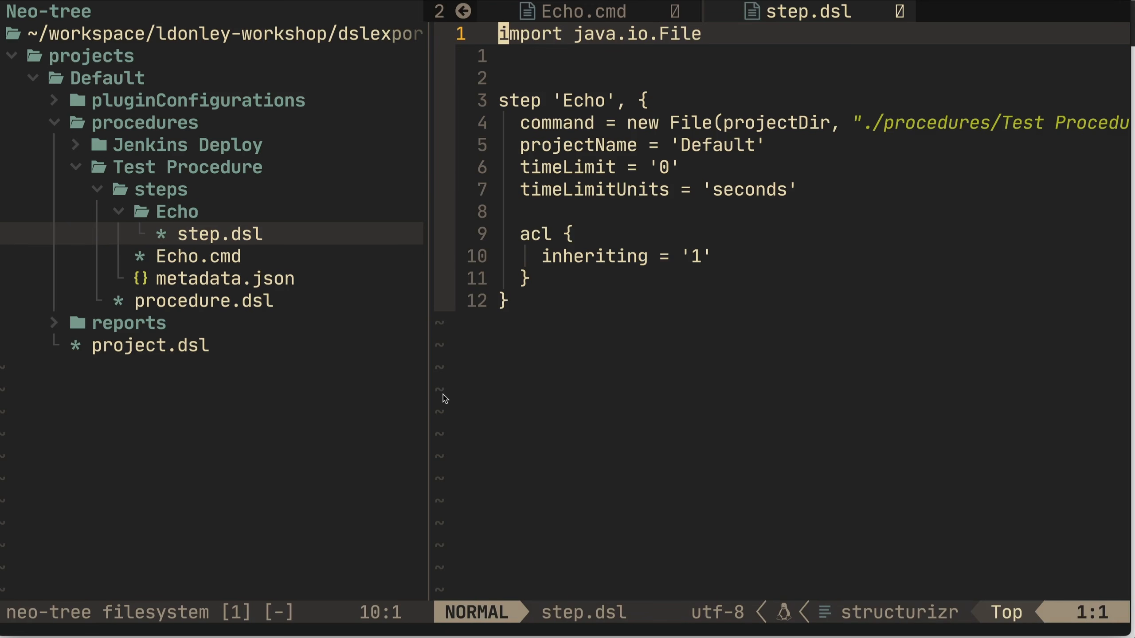
{"action": "key", "text": "j"}
{"action": "key", "text": "j"}
{"action": "key", "text": "j"}
{"action": "key", "text": "j"}
{"action": "key", "text": "space"}
{"action": "key", "text": "e"}
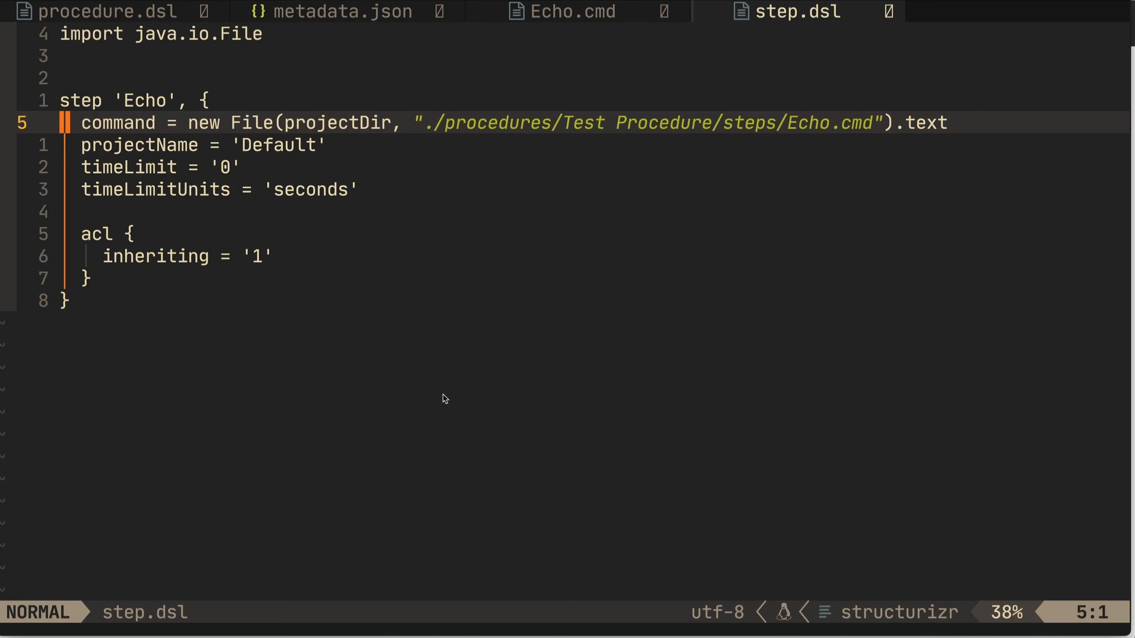
{"action": "key", "text": "j"}
{"action": "key", "text": "j"}
{"action": "key", "text": "j"}
{"action": "key", "text": "j"}
{"action": "key", "text": "j"}
{"action": "key", "text": "j"}
{"action": "key", "text": "j"}
{"action": "key", "text": "j"}
{"action": "key", "text": "space"}
{"action": "key", "text": "e"}
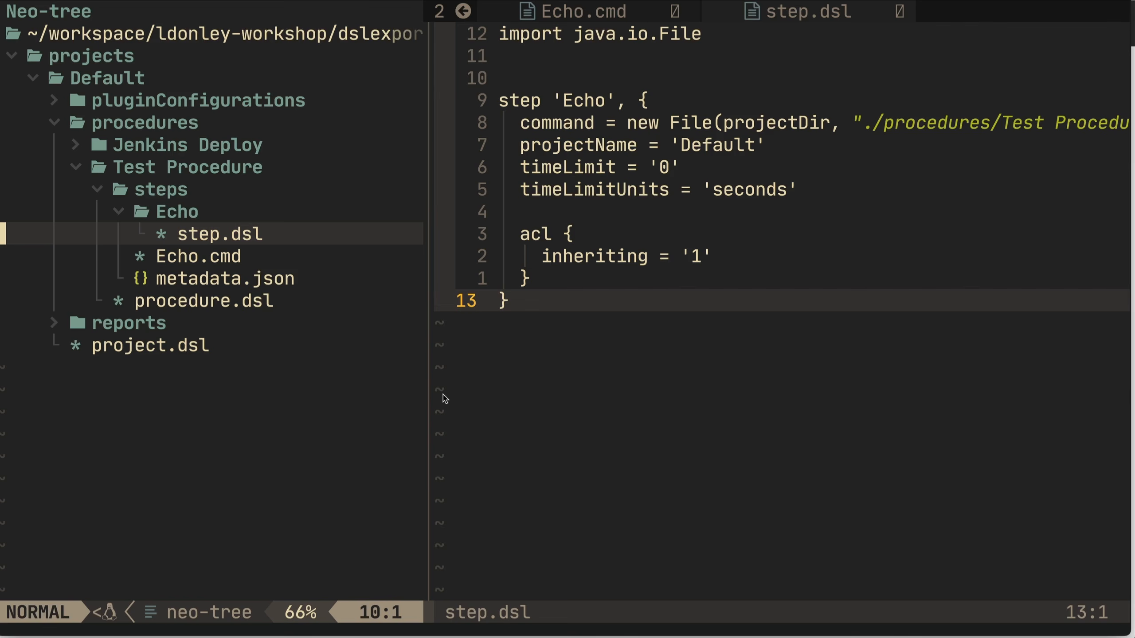
Step: Revisit the Echo folder and its step.dsl within the exported directory structure, finishing in step.dsl with the file tree hidden
{"action": "key", "text": "k"}
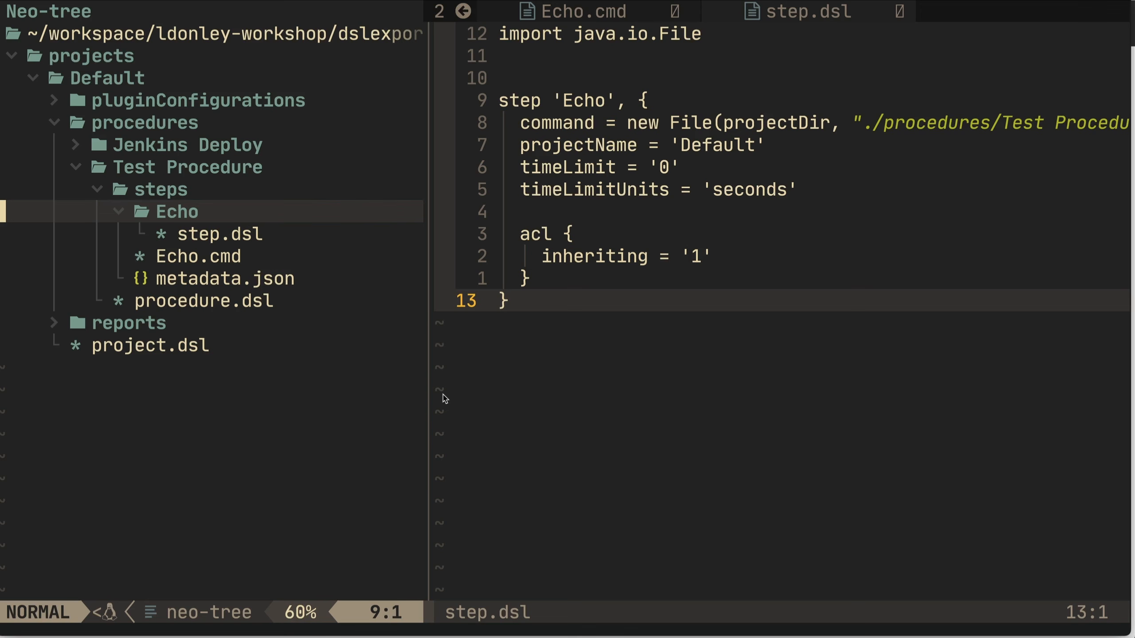
{"action": "key", "text": "j"}
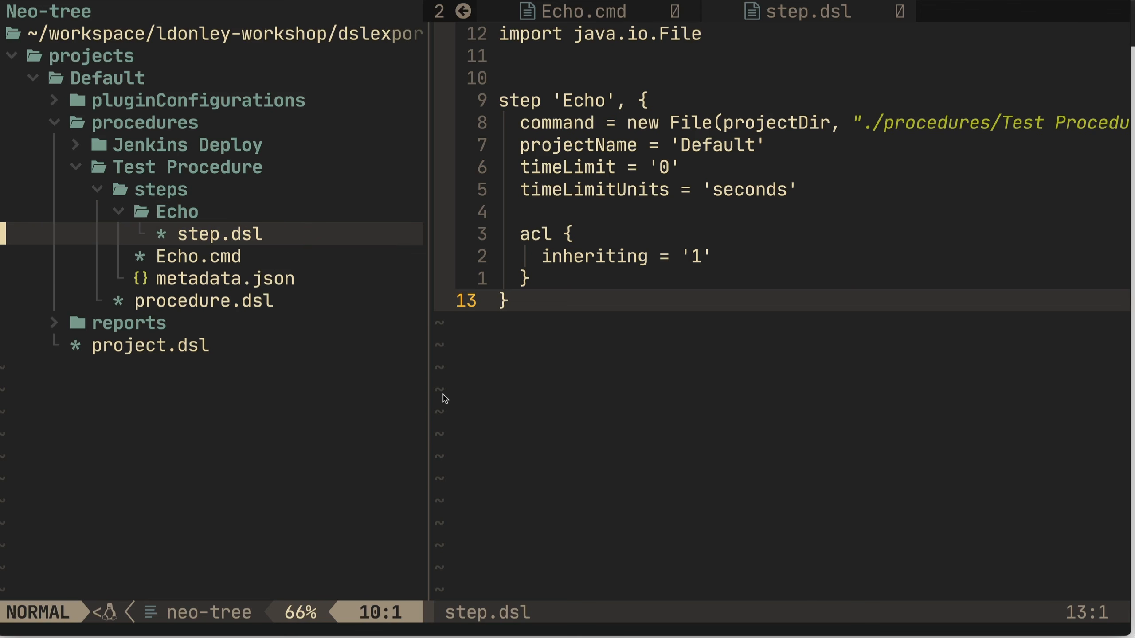
{"action": "key", "text": "Return"}
{"action": "key", "text": "k"}
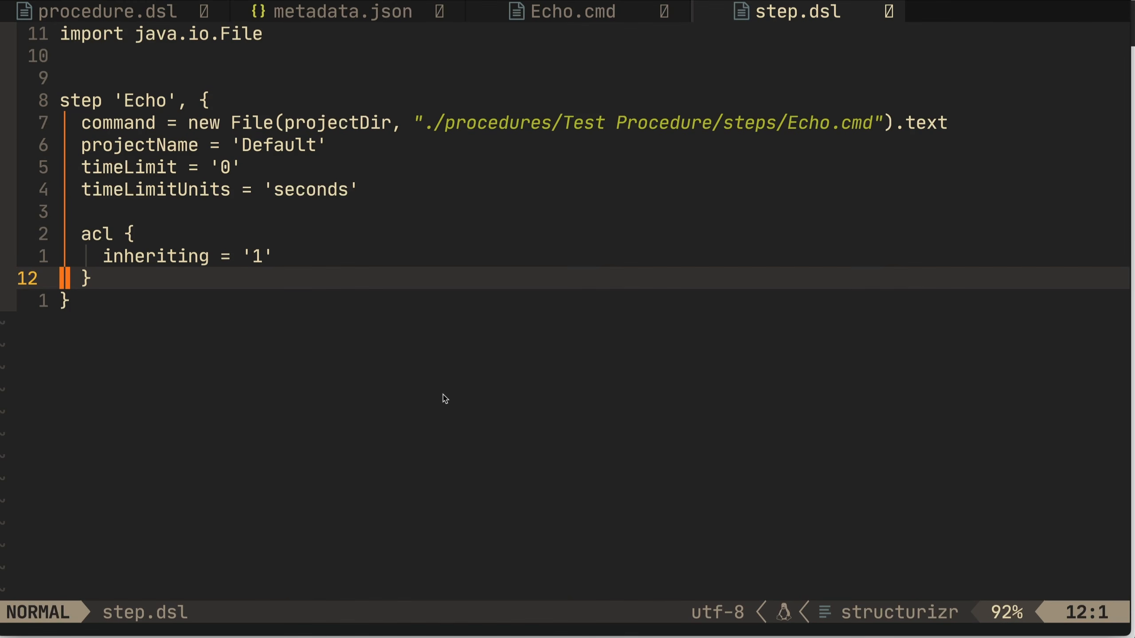
{"action": "key", "text": "space"}
{"action": "key", "text": "e"}
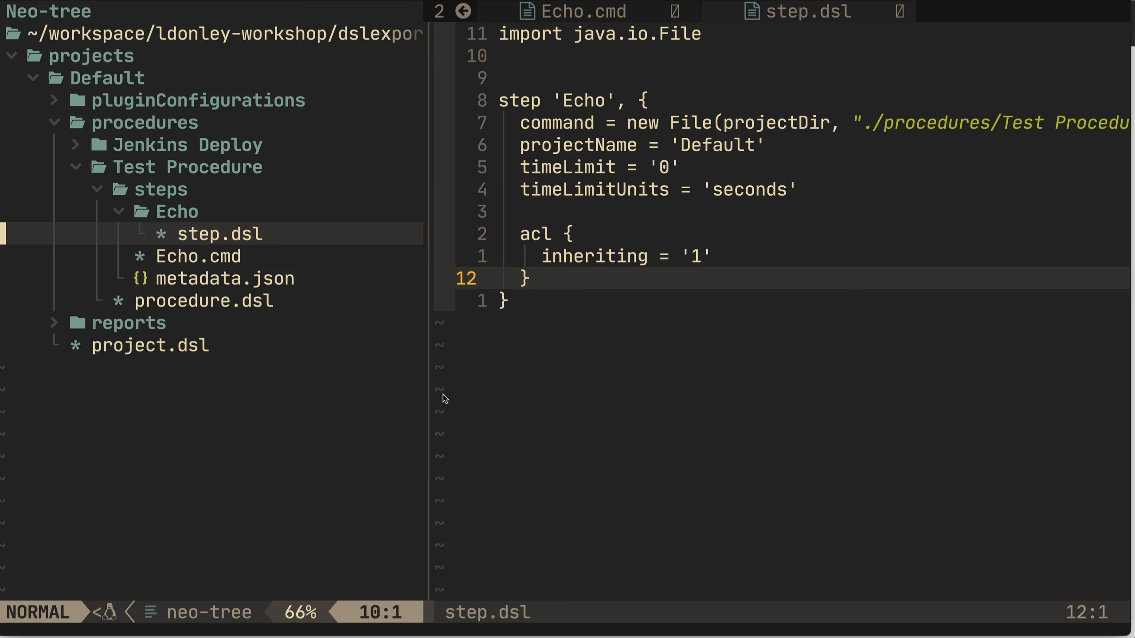
{"action": "key", "text": "k"}
{"action": "key", "text": "k"}
{"action": "key", "text": "k"}
{"action": "key", "text": "j"}
{"action": "key", "text": "j"}
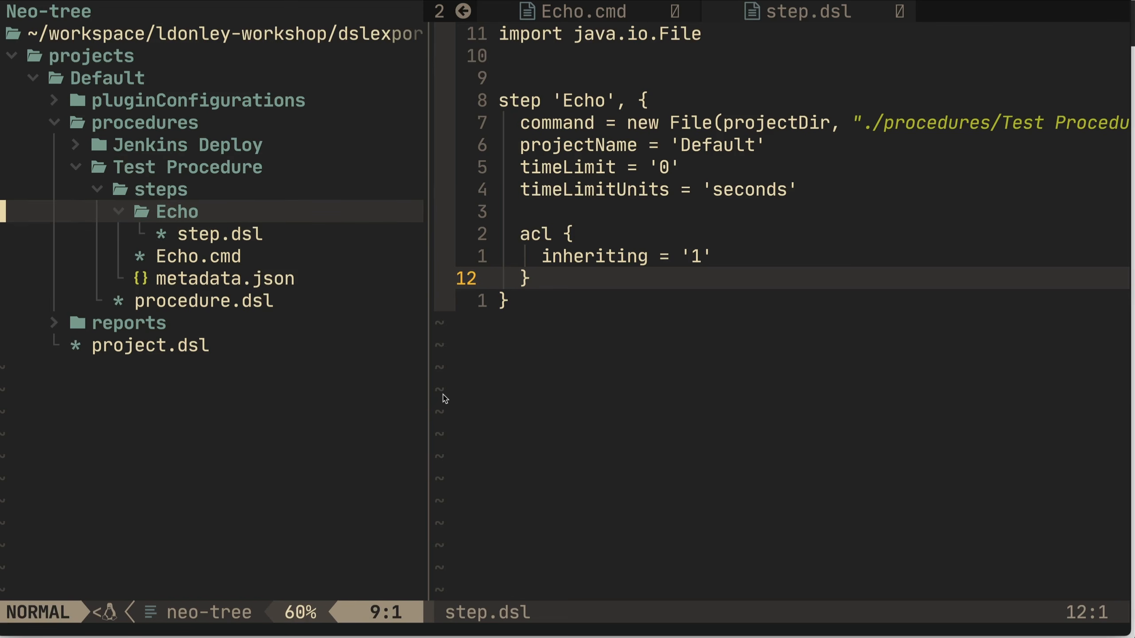
{"action": "key", "text": "j"}
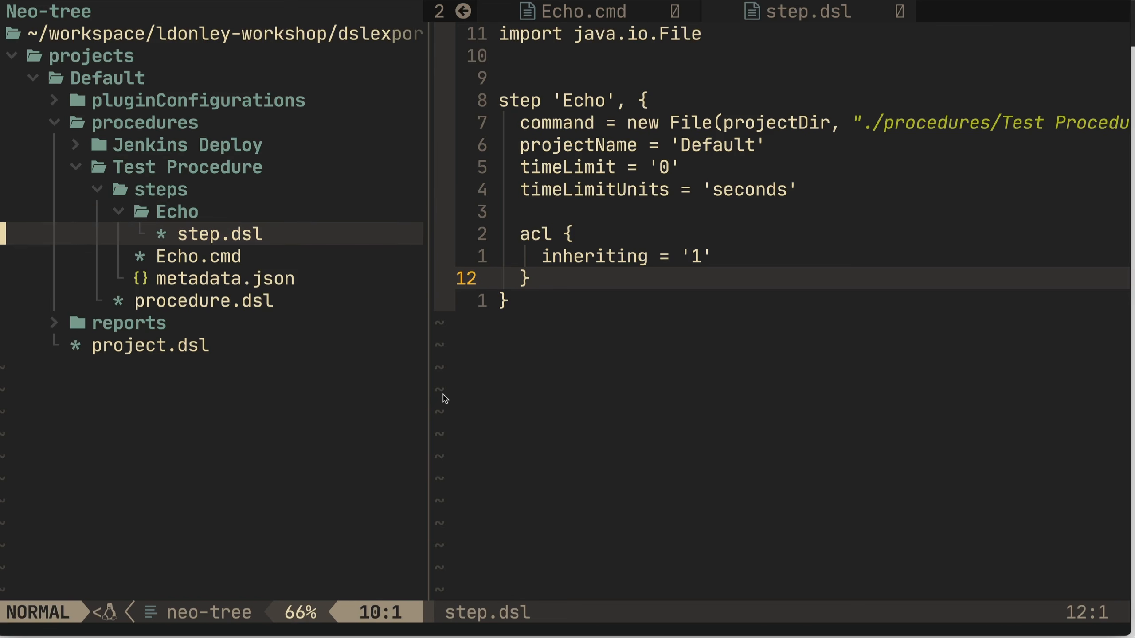
{"action": "key", "text": "Return"}
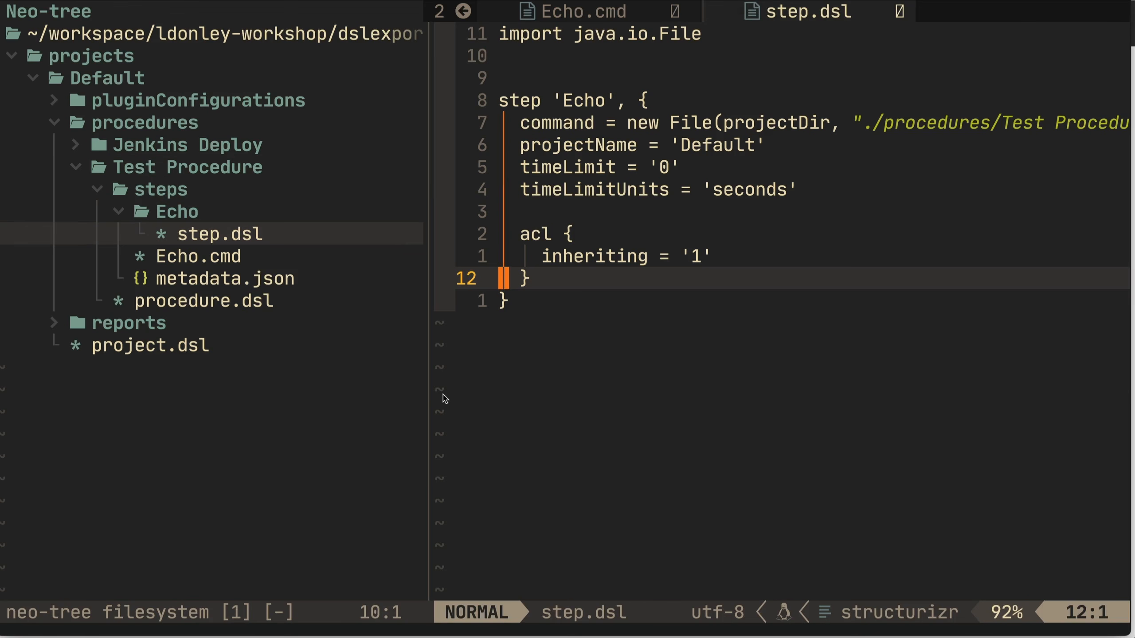
{"action": "key", "text": "space"}
{"action": "key", "text": "e"}
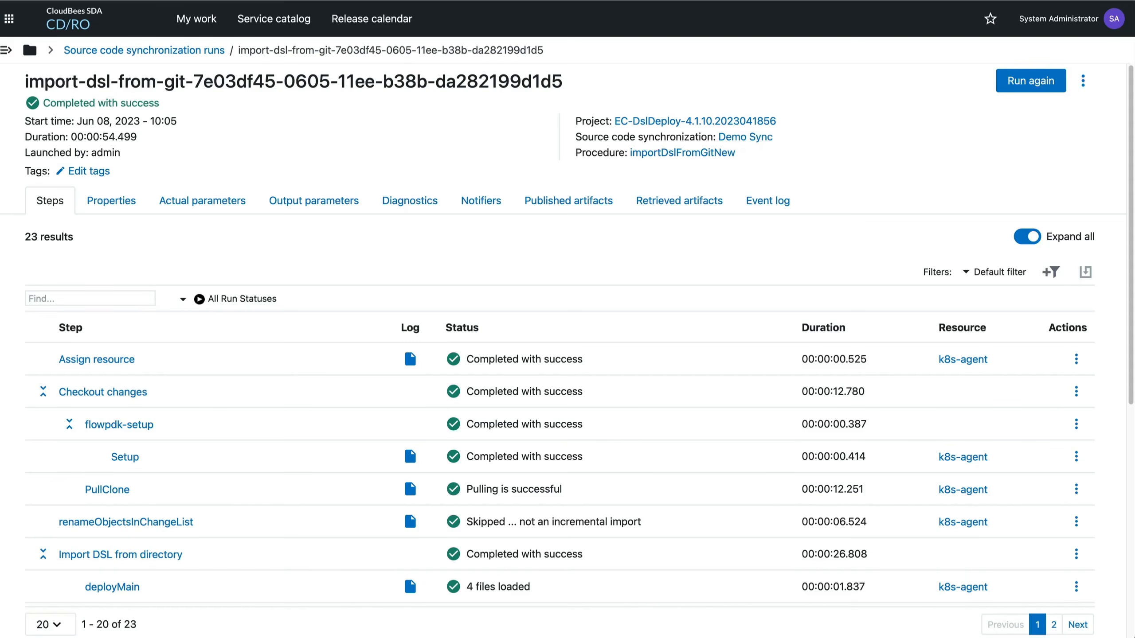
Step: Switch to CloudBees CD/RO and open the source code synchronization list in the administration configurations
{"action": "left_click", "coordinate": [6, 49]}
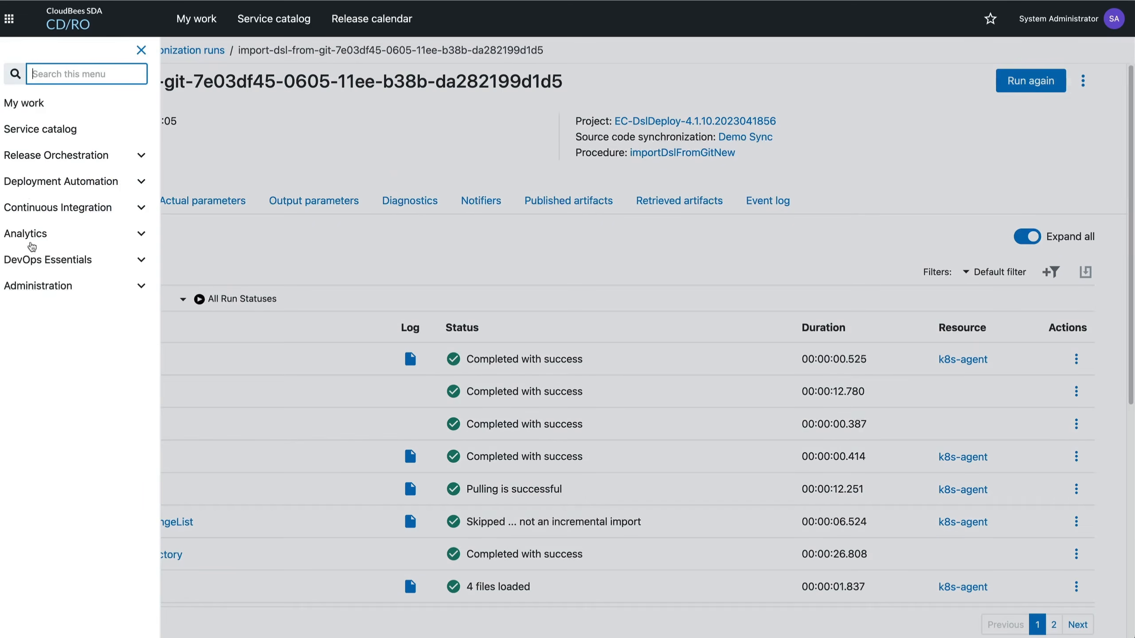
{"action": "left_click", "coordinate": [61, 294]}
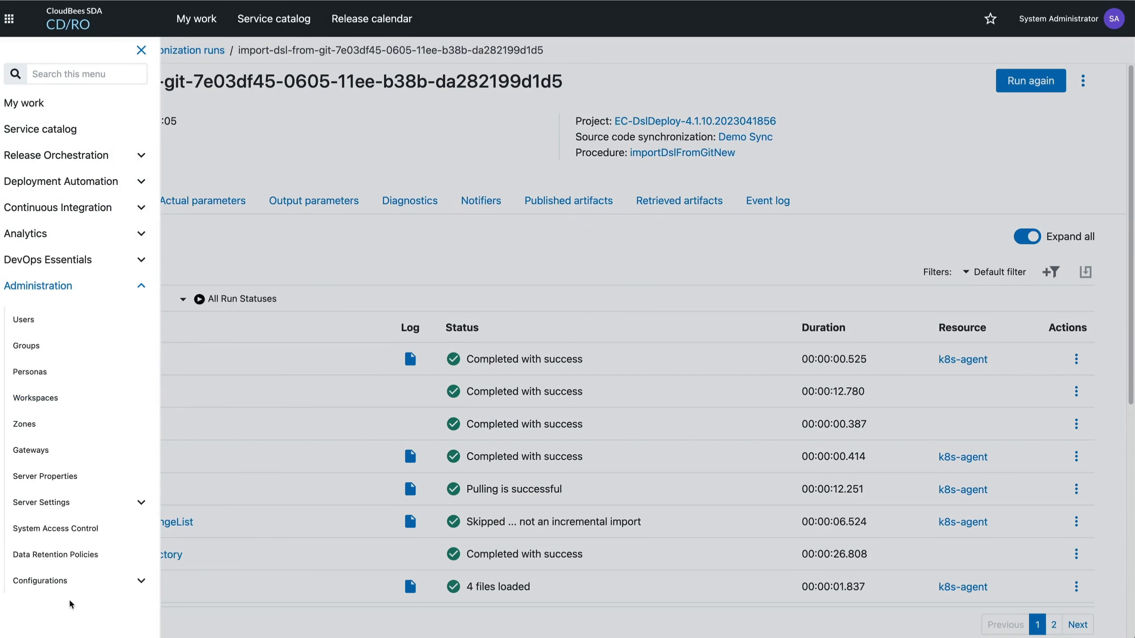
{"action": "left_click", "coordinate": [74, 582]}
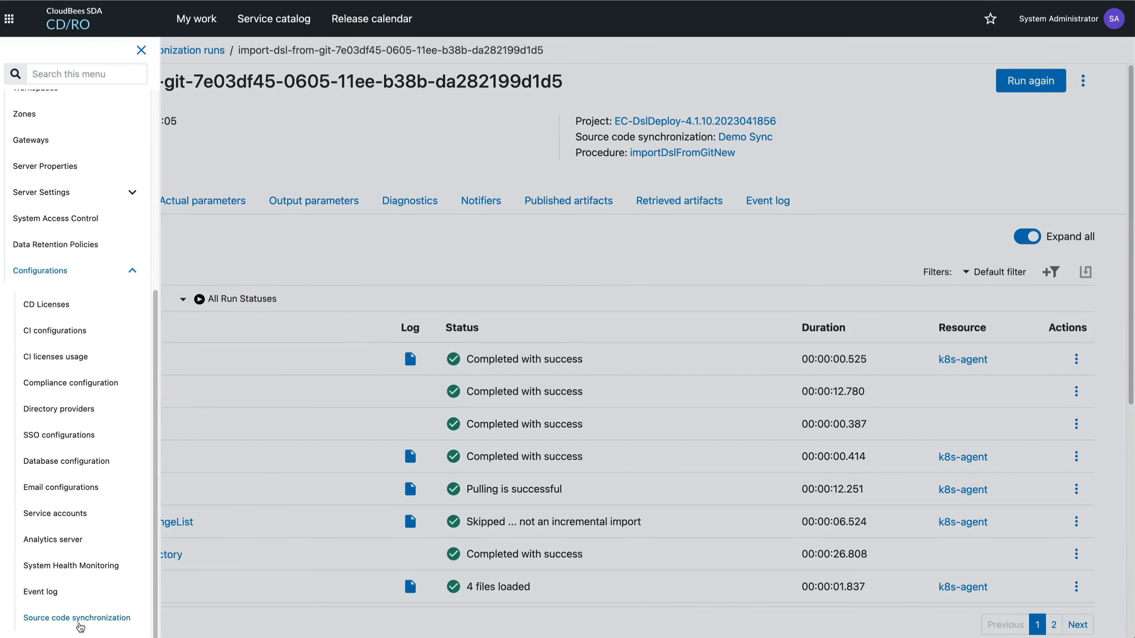
{"action": "left_click", "coordinate": [77, 618]}
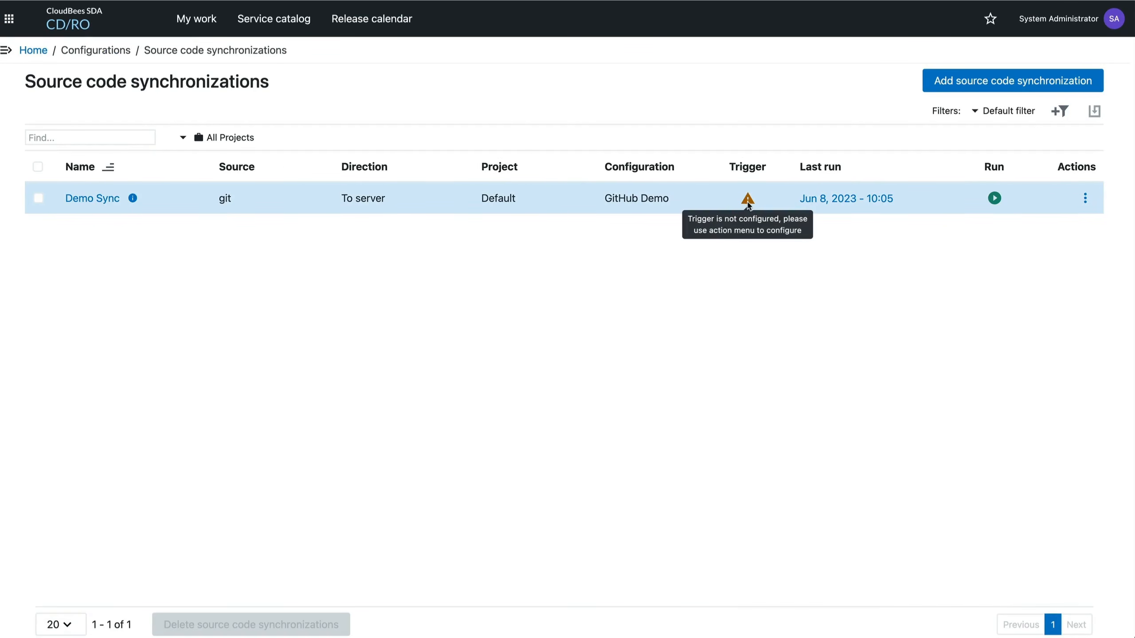
Step: Start a new trigger for Demo Sync named "GitHub Updates", using the EC-Git plugin with the Polling trigger type
{"action": "left_click", "coordinate": [1088, 200]}
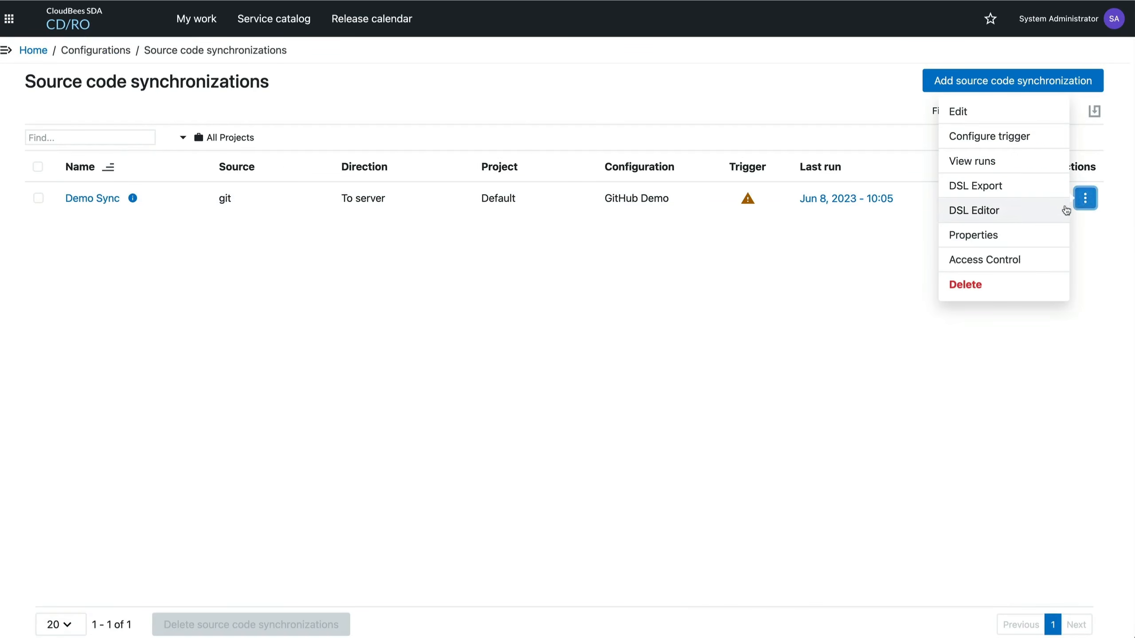
{"action": "left_click", "coordinate": [1010, 139]}
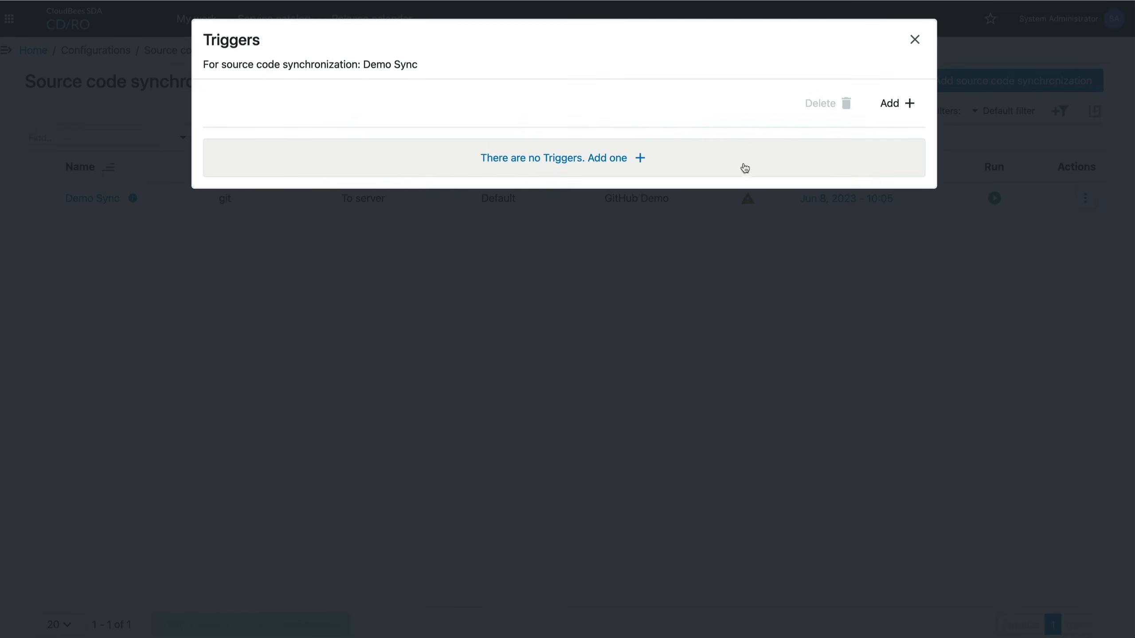
{"action": "left_click", "coordinate": [499, 161]}
{"action": "type", "text": "G"}
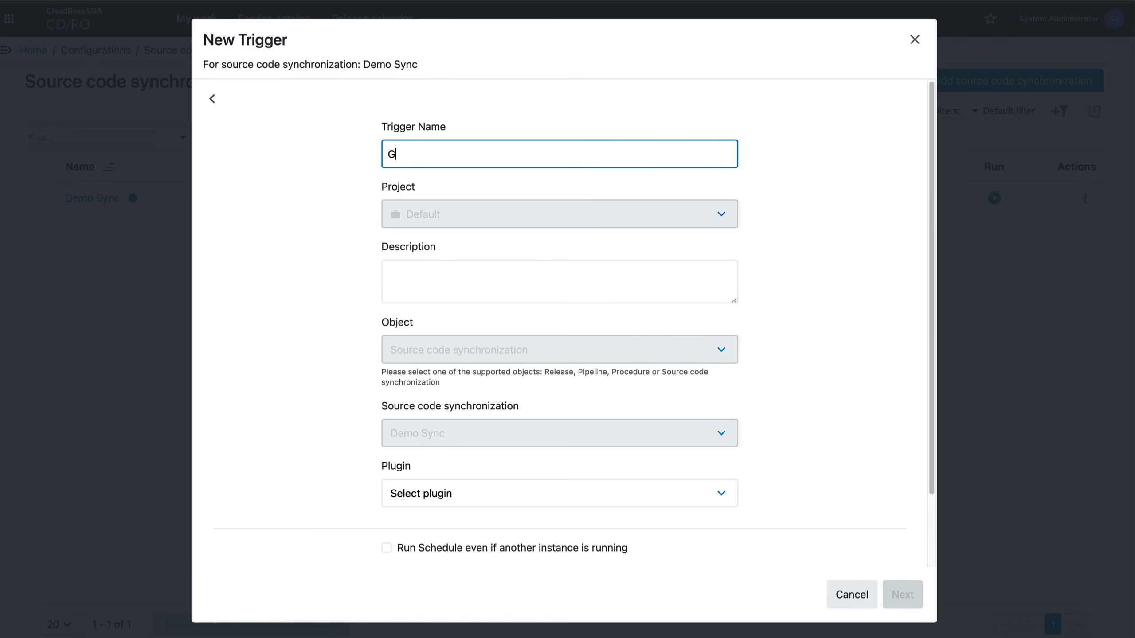
{"action": "type", "text": "itHub Updates"}
{"action": "scroll", "coordinate": [511, 260], "scroll_direction": "down", "scroll_amount": 3}
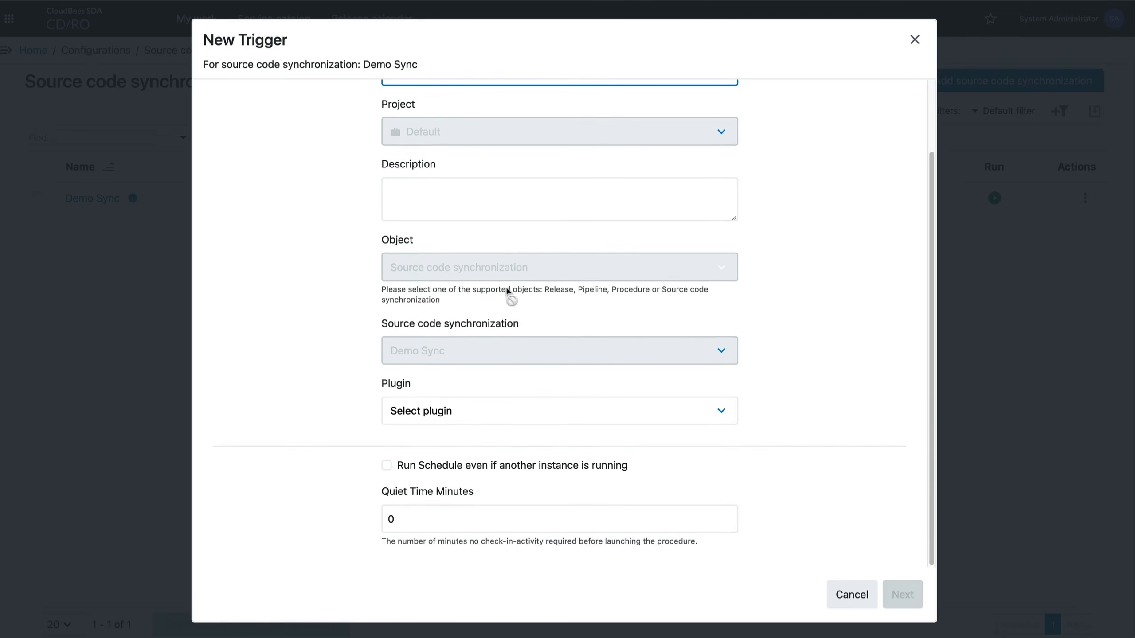
{"action": "left_click", "coordinate": [479, 419]}
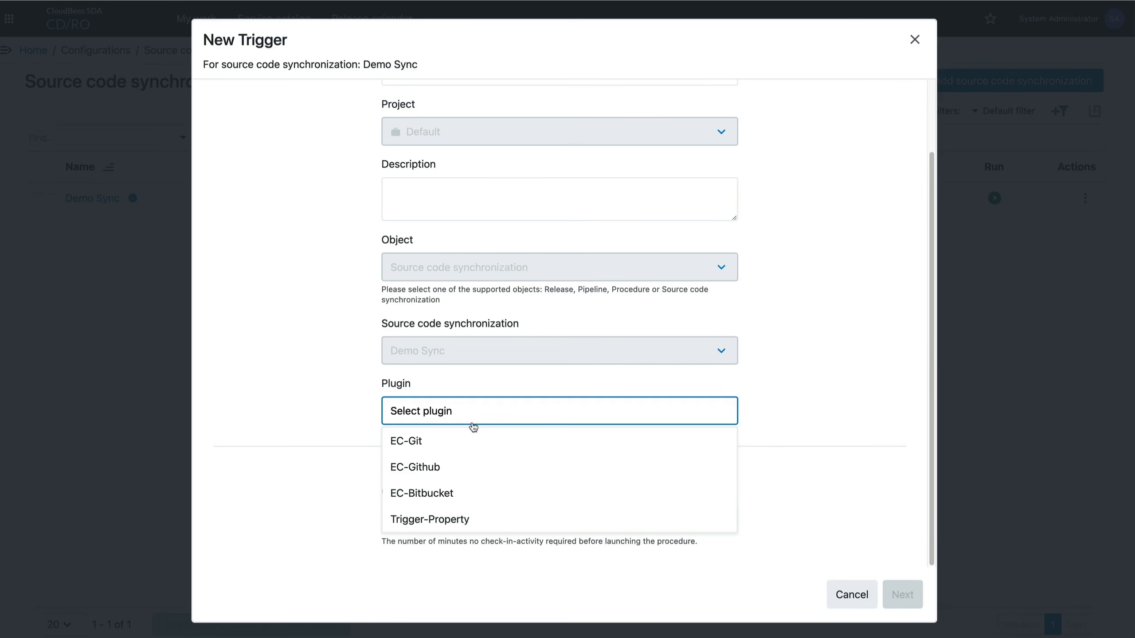
{"action": "left_click", "coordinate": [449, 454]}
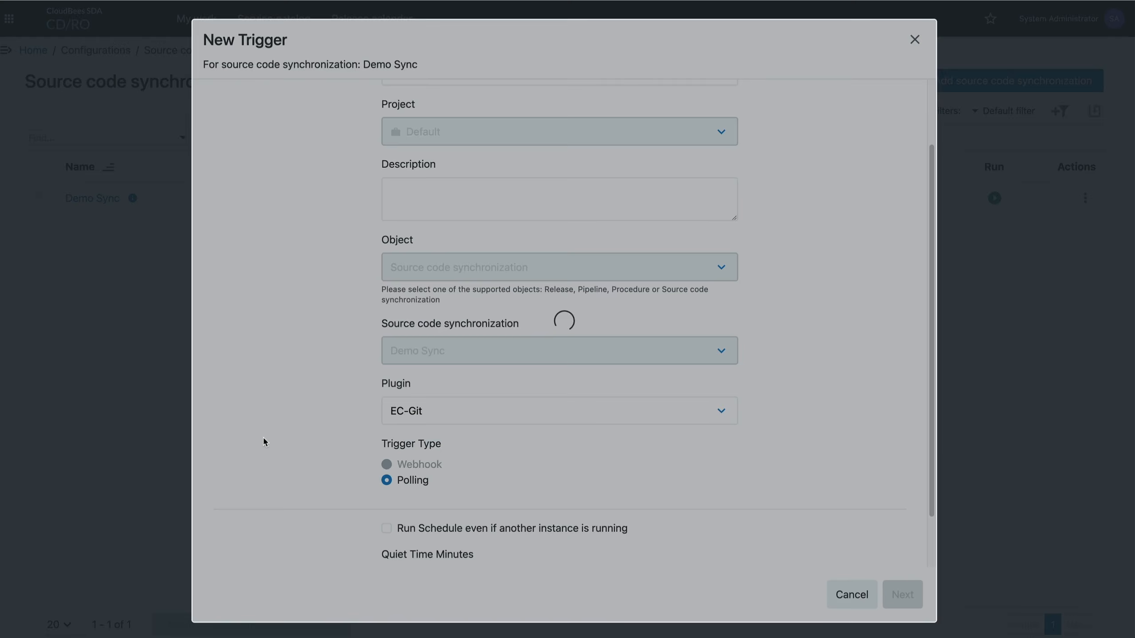
{"action": "scroll", "coordinate": [271, 437], "scroll_direction": "down", "scroll_amount": 2}
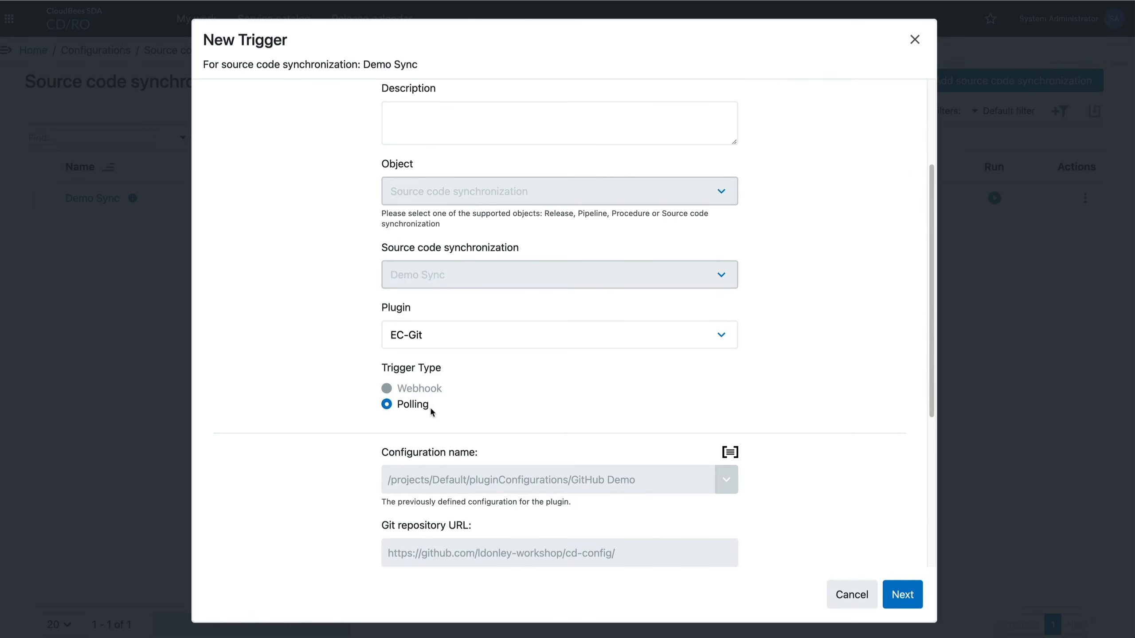
Step: Switch the trigger plugin to EC-Github to examine its Webhook options, and set the plugin back to EC-Git
{"action": "left_click", "coordinate": [437, 342]}
{"action": "left_click", "coordinate": [435, 391]}
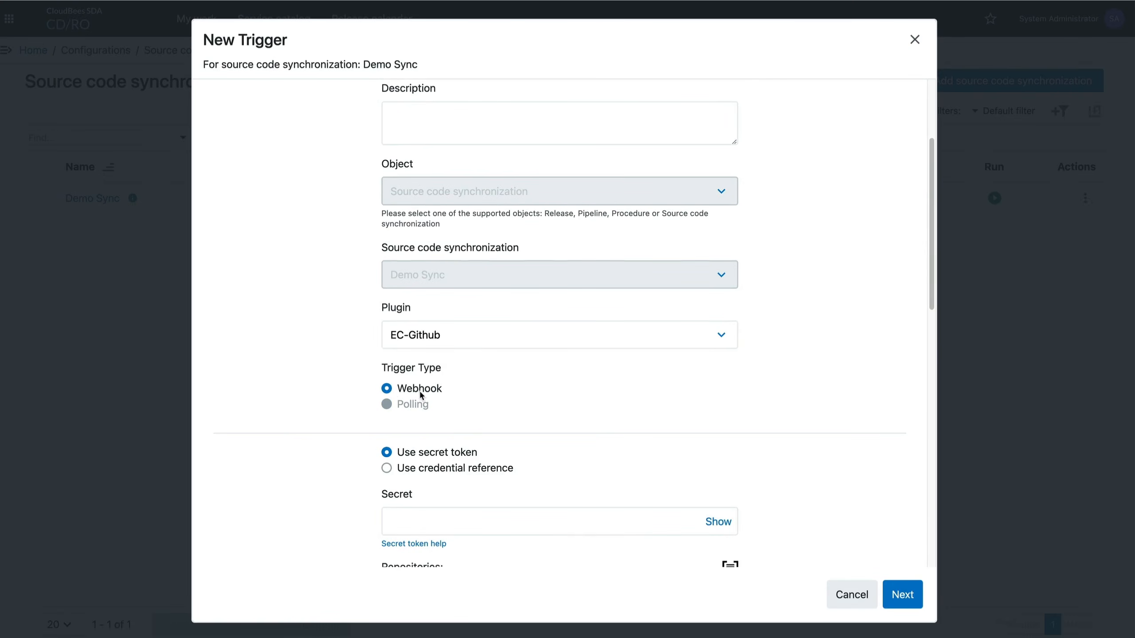
{"action": "left_click", "coordinate": [449, 342]}
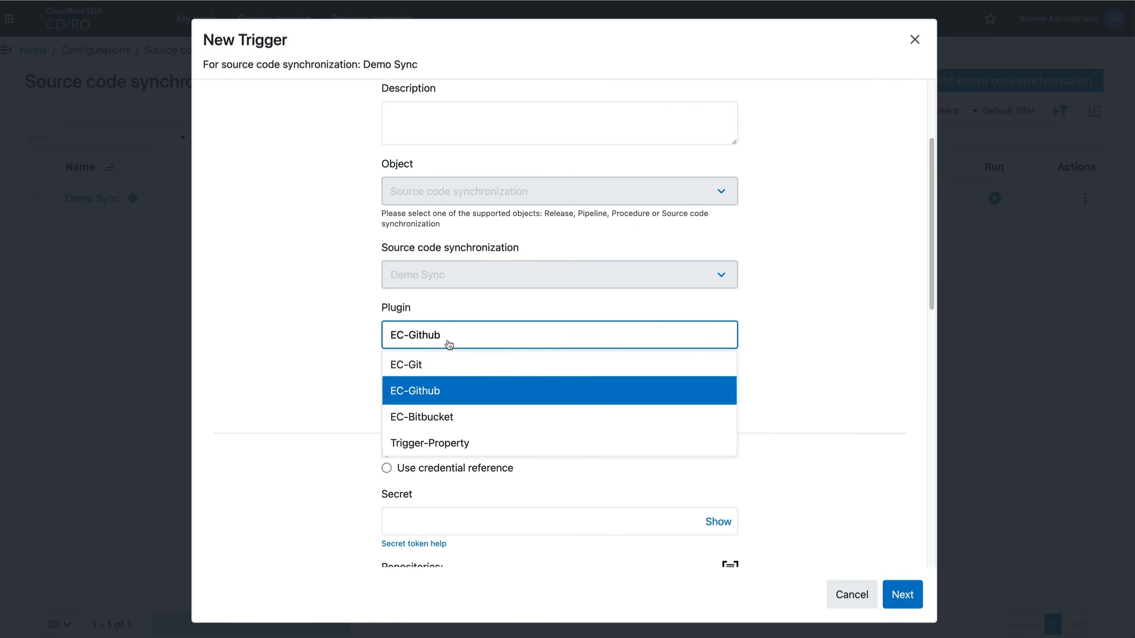
{"action": "left_click", "coordinate": [345, 376]}
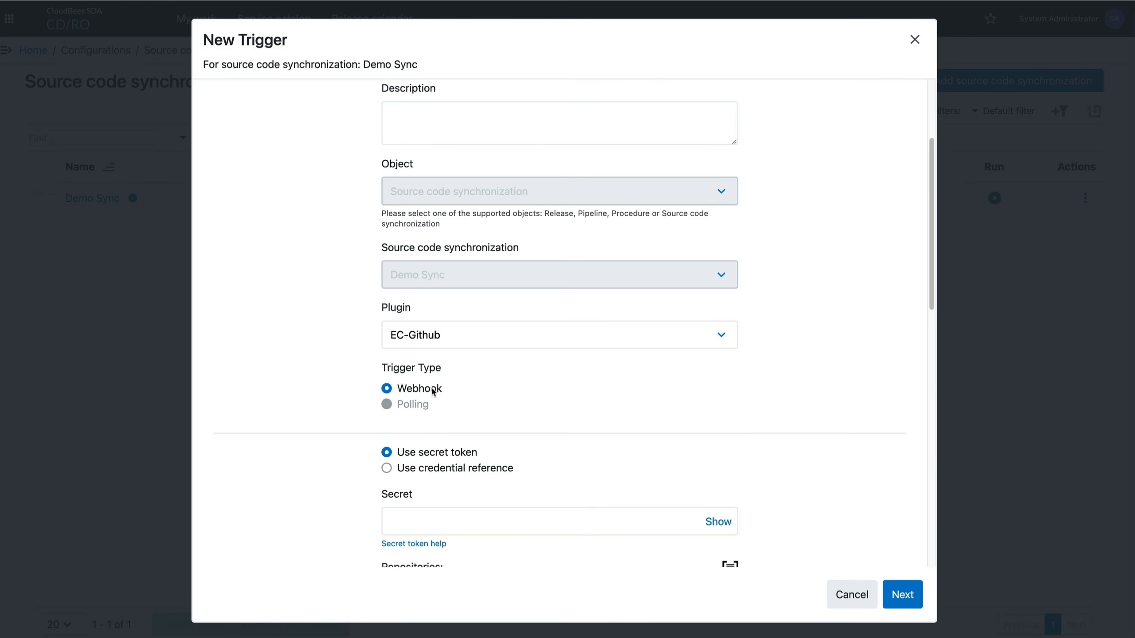
{"action": "scroll", "coordinate": [446, 399], "scroll_direction": "down", "scroll_amount": 1}
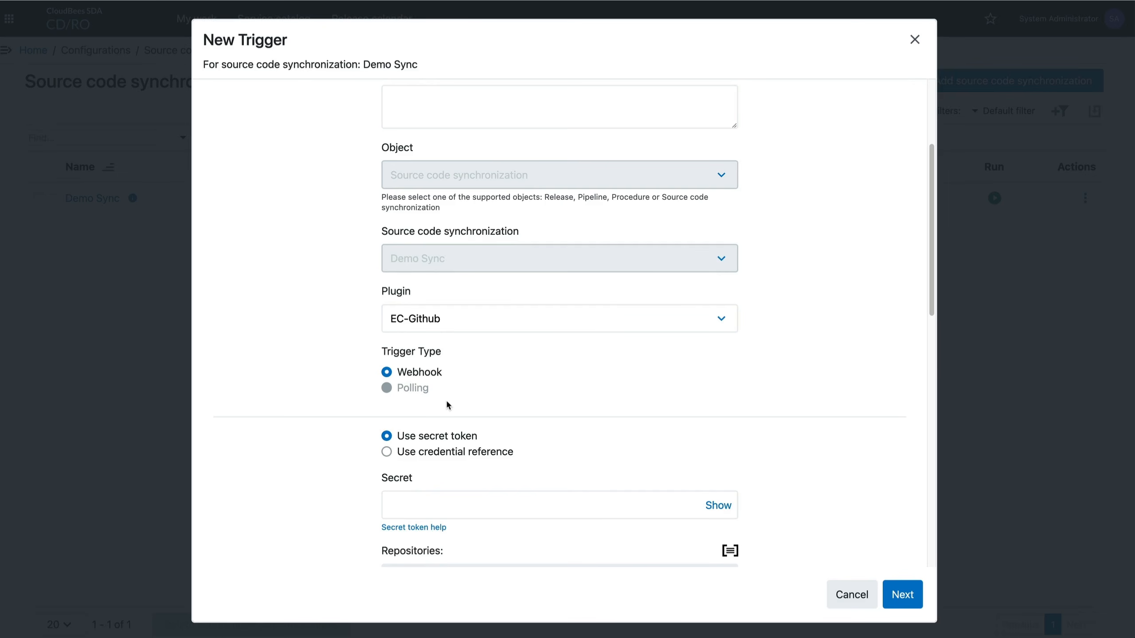
{"action": "left_click", "coordinate": [468, 327]}
{"action": "left_click", "coordinate": [456, 349]}
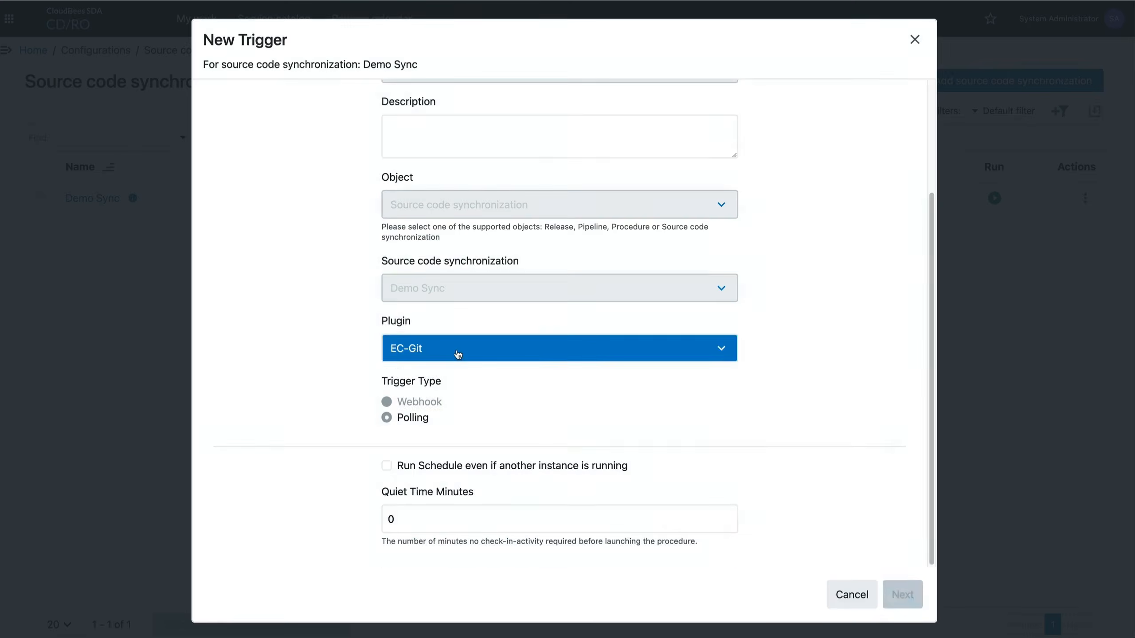
Step: Review the trigger's repository, branch and quiet time settings, and submit the GitHub Updates polling trigger with them
{"action": "scroll", "coordinate": [337, 409], "scroll_direction": "down", "scroll_amount": 5}
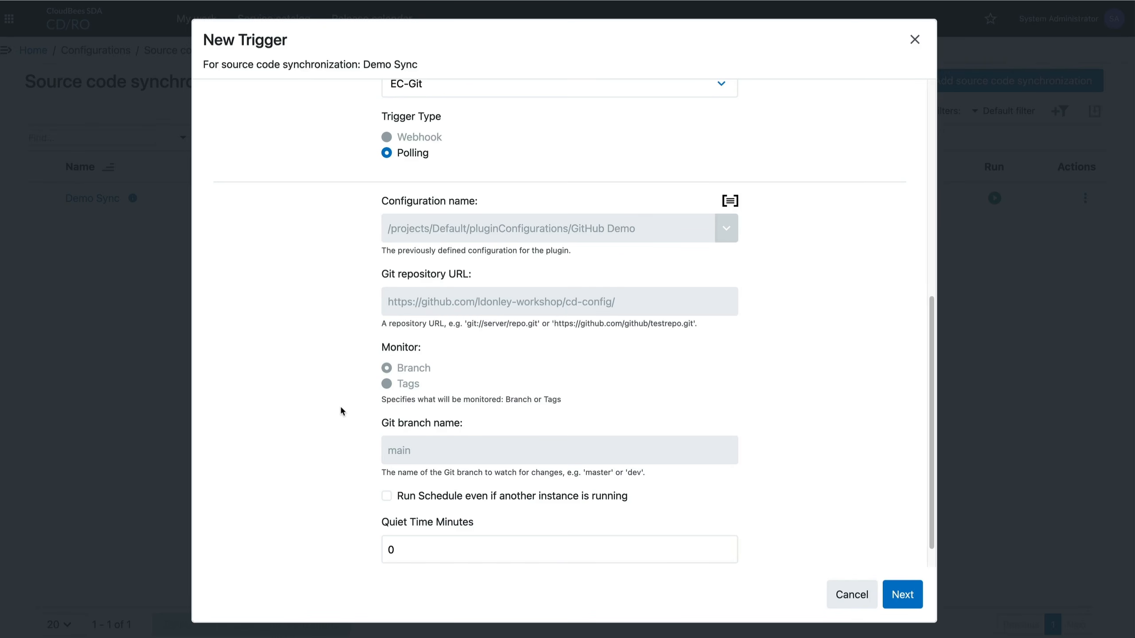
{"action": "scroll", "coordinate": [375, 209], "scroll_direction": "up", "scroll_amount": 1}
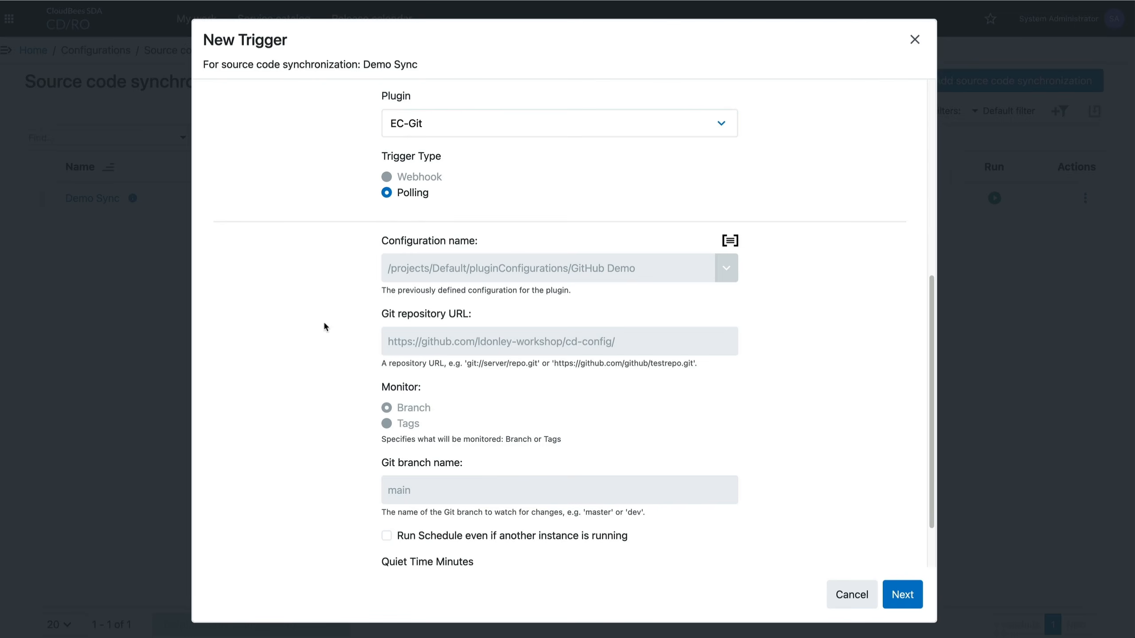
{"action": "scroll", "coordinate": [767, 208], "scroll_direction": "down", "scroll_amount": 2}
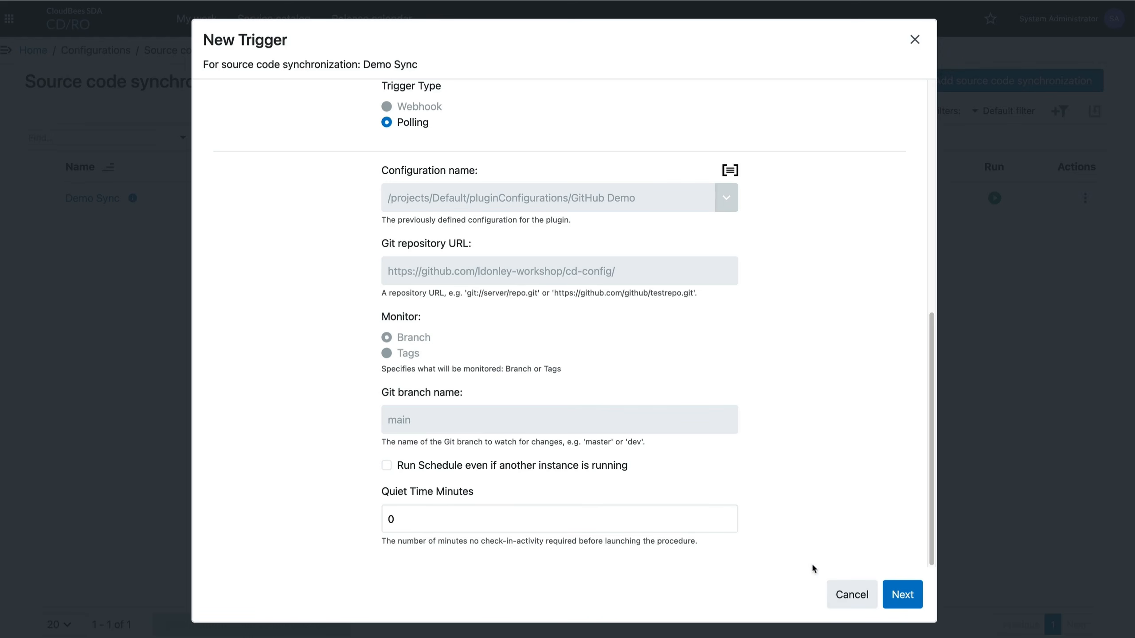
{"action": "left_click", "coordinate": [896, 595]}
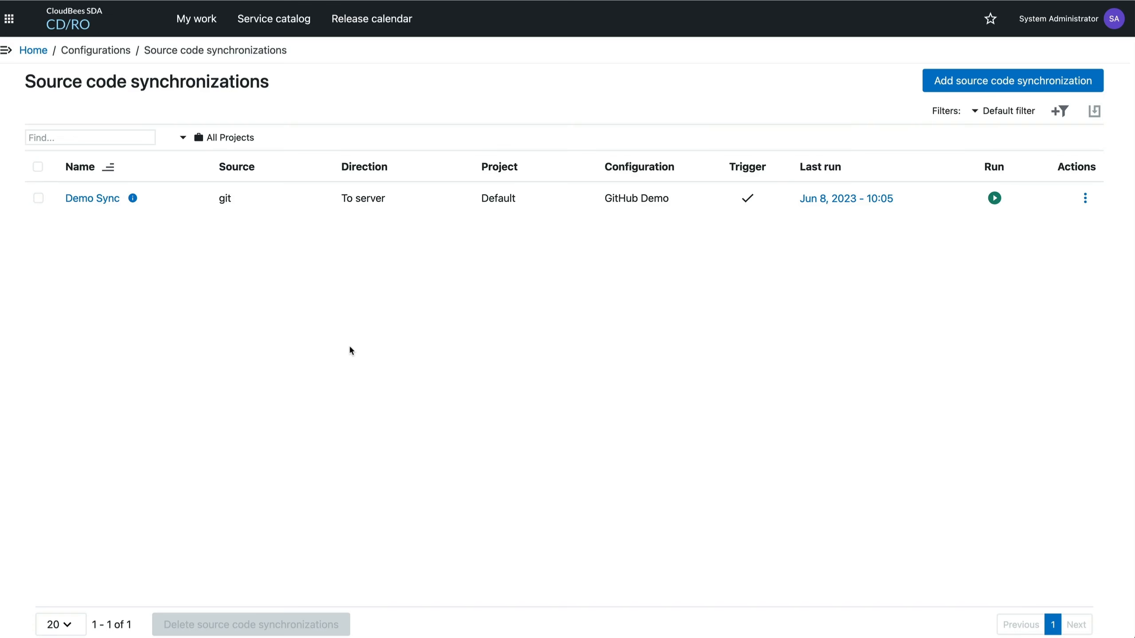
Step: Open Demo Sync's GitHub Updates trigger for editing and switch its plugin to EC-Github with the Webhook trigger type
{"action": "left_click", "coordinate": [1085, 198]}
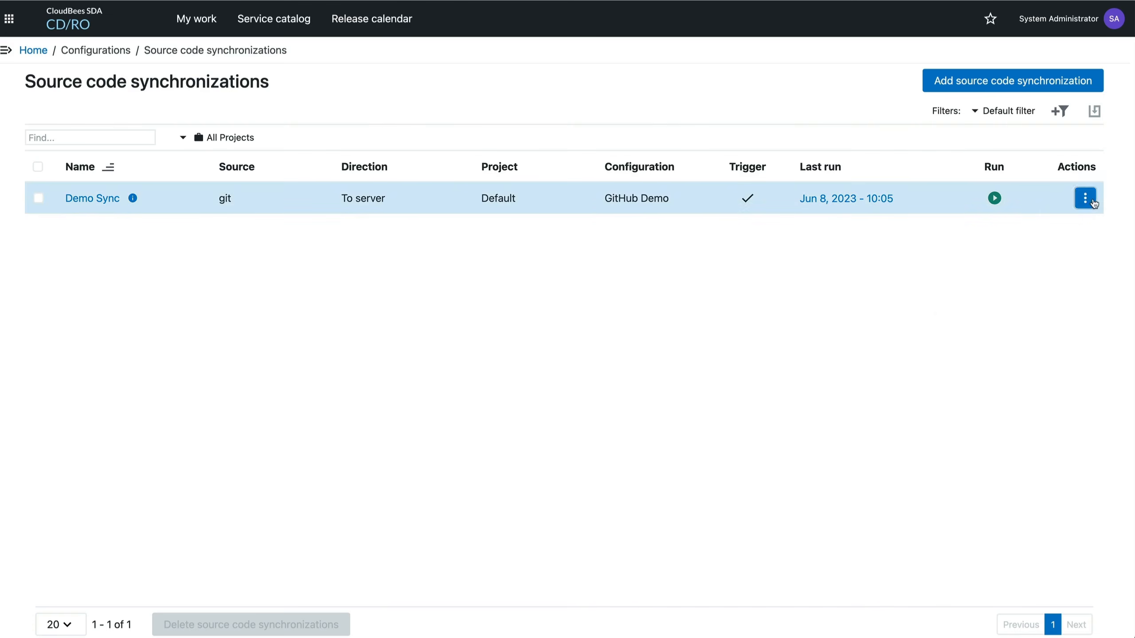
{"action": "left_click", "coordinate": [995, 137]}
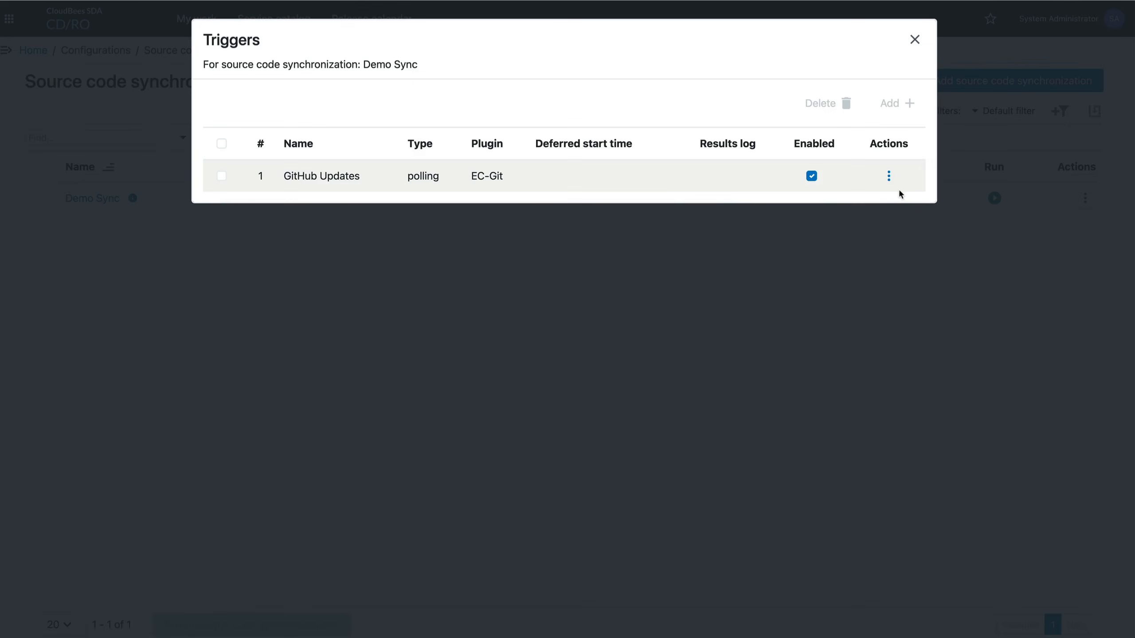
{"action": "left_click", "coordinate": [889, 175]}
{"action": "left_click", "coordinate": [765, 163]}
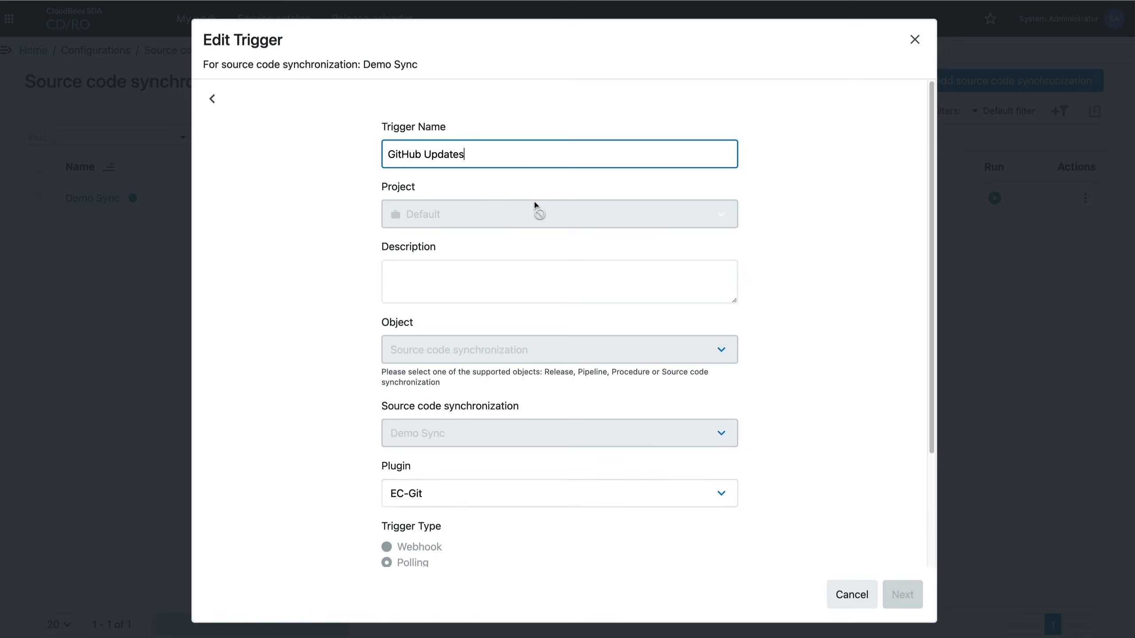
{"action": "scroll", "coordinate": [510, 219], "scroll_direction": "down", "scroll_amount": 5}
{"action": "left_click", "coordinate": [484, 233]}
{"action": "left_click", "coordinate": [435, 282]}
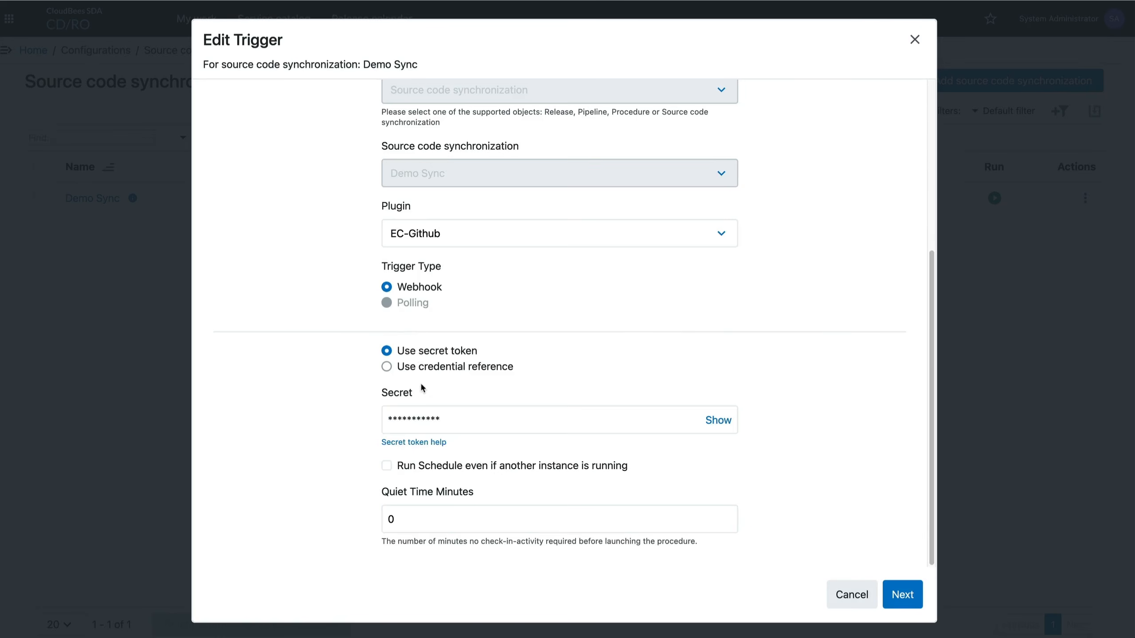
Step: Enter the webhook's secret token and review the trigger's repository, branch and event settings
{"action": "left_click", "coordinate": [455, 402]}
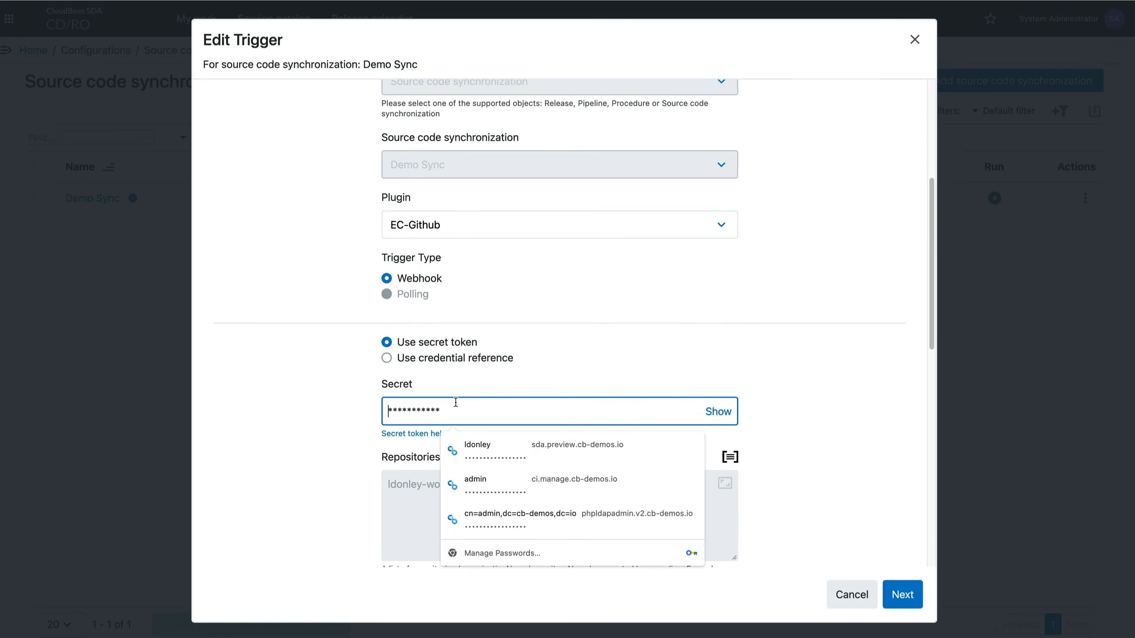
{"action": "type", "text": "********"}
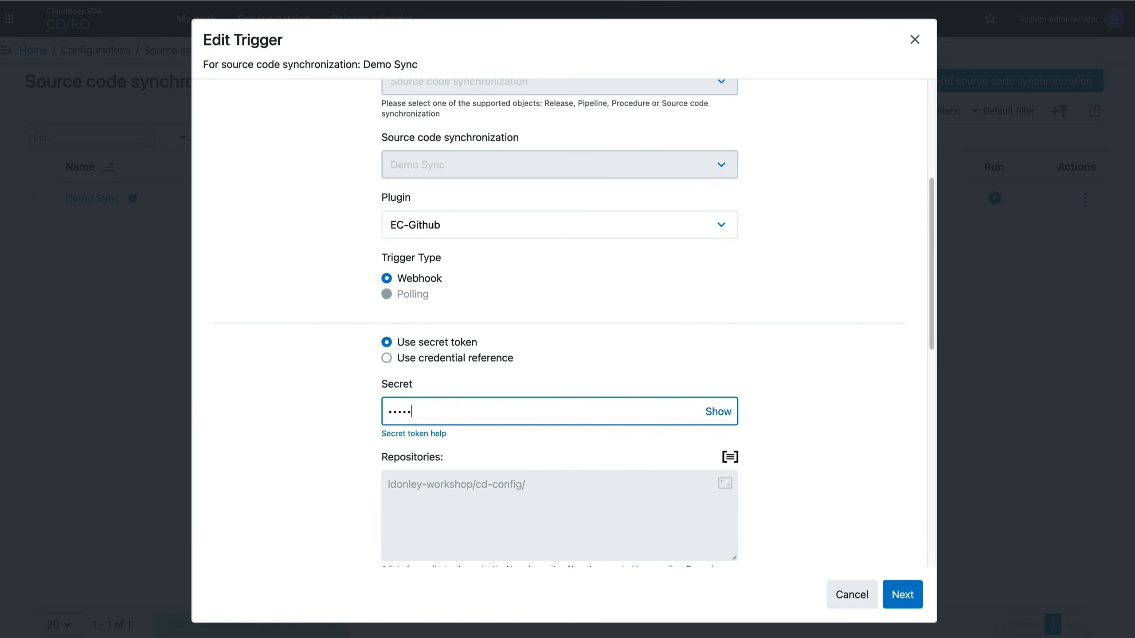
{"action": "scroll", "coordinate": [426, 293], "scroll_direction": "down", "scroll_amount": 5}
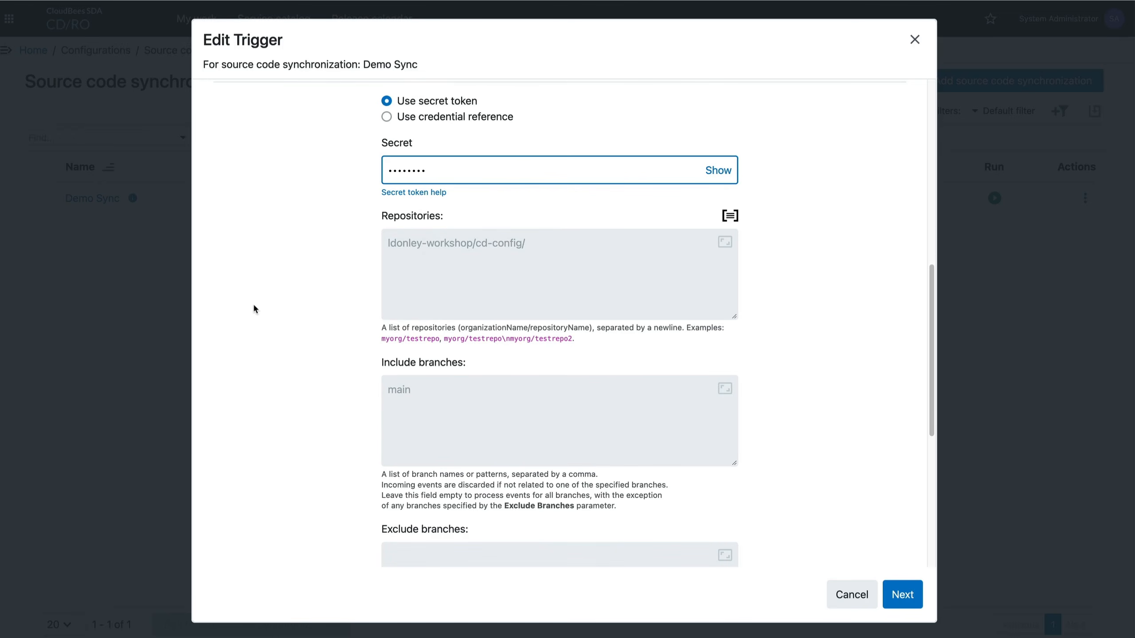
{"action": "scroll", "coordinate": [360, 386], "scroll_direction": "down", "scroll_amount": 5}
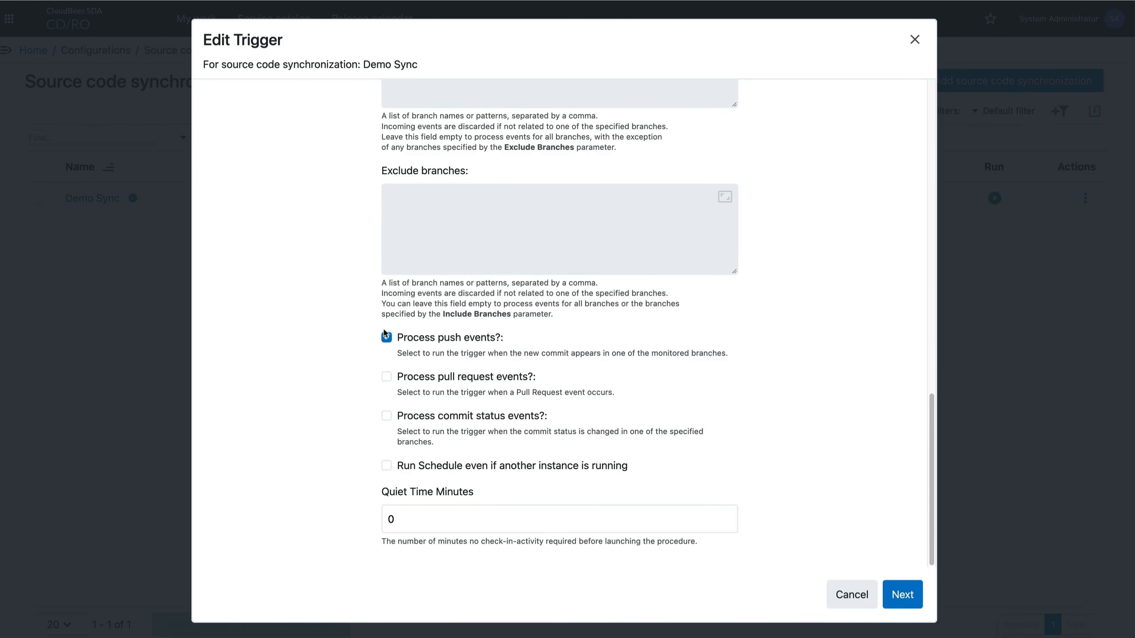
Step: Submit the edited trigger, accept the secret token change, and create the webhook with the ld-bot service account
{"action": "left_click", "coordinate": [896, 598]}
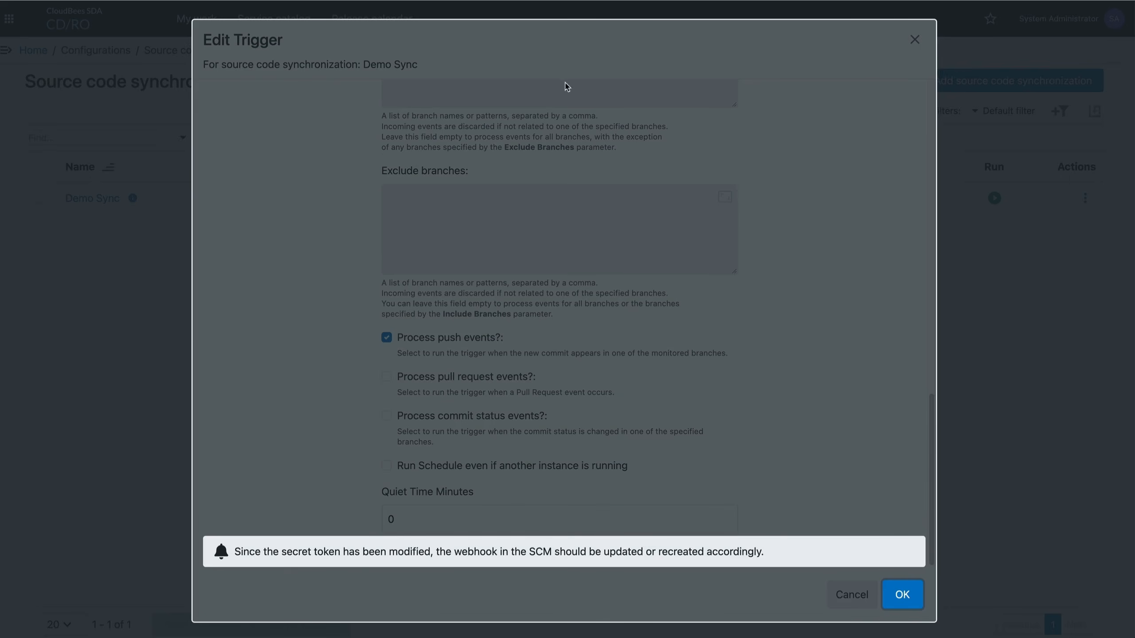
{"action": "left_click", "coordinate": [901, 596]}
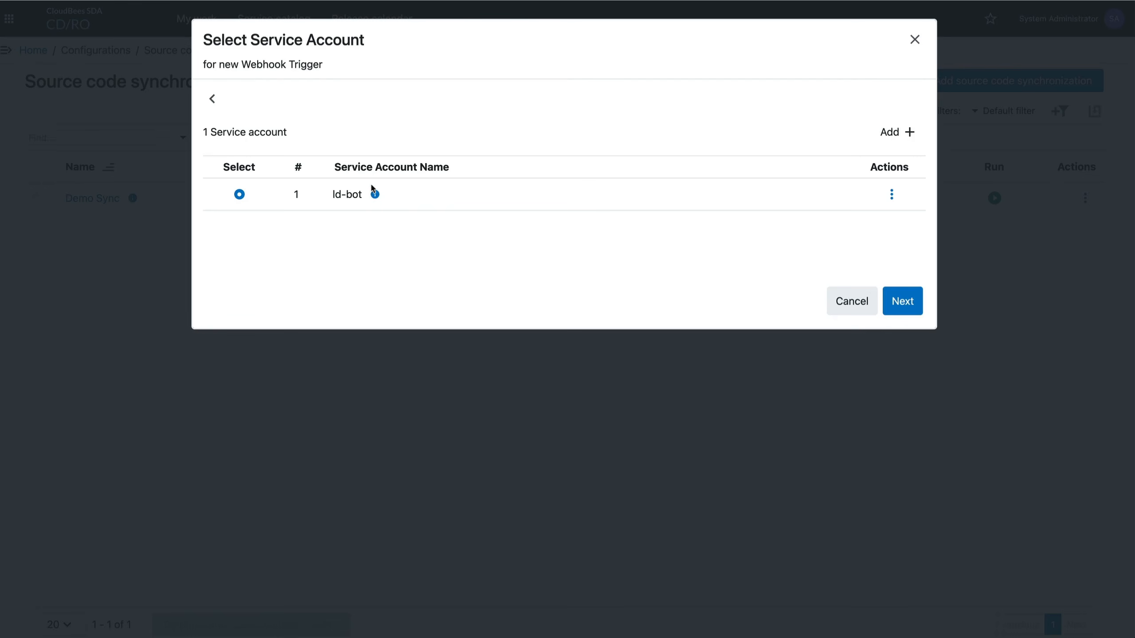
{"action": "left_click", "coordinate": [903, 304]}
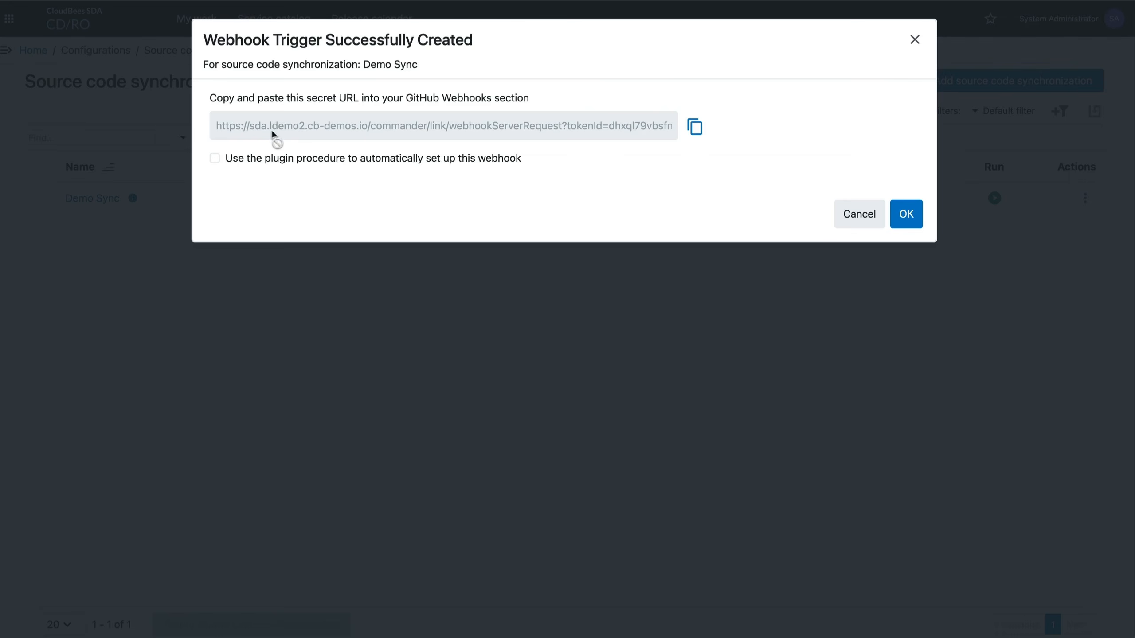